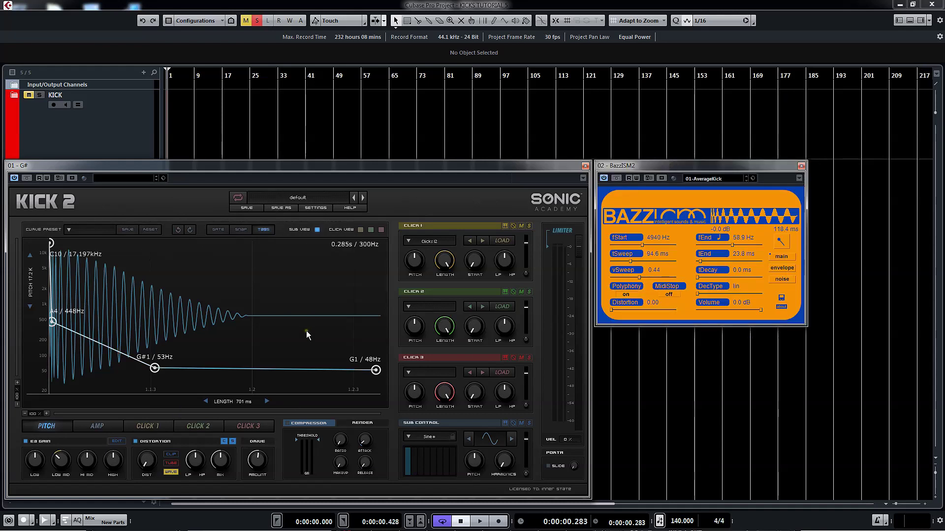
Step: Close the BazzISM2 and Kick 2 windows and open the Oszillos Mega Scope on the main output
{"action": "left_click", "coordinate": [801, 166]}
{"action": "left_click", "coordinate": [585, 166]}
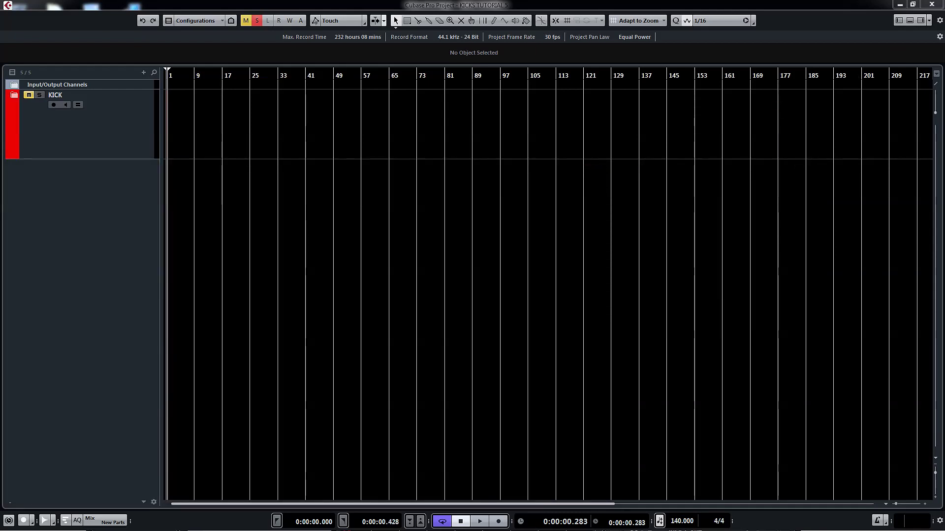
{"action": "left_click", "coordinate": [430, 117]}
{"action": "left_click_drag", "start_coordinate": [430, 117], "coordinate": [143, 167]}
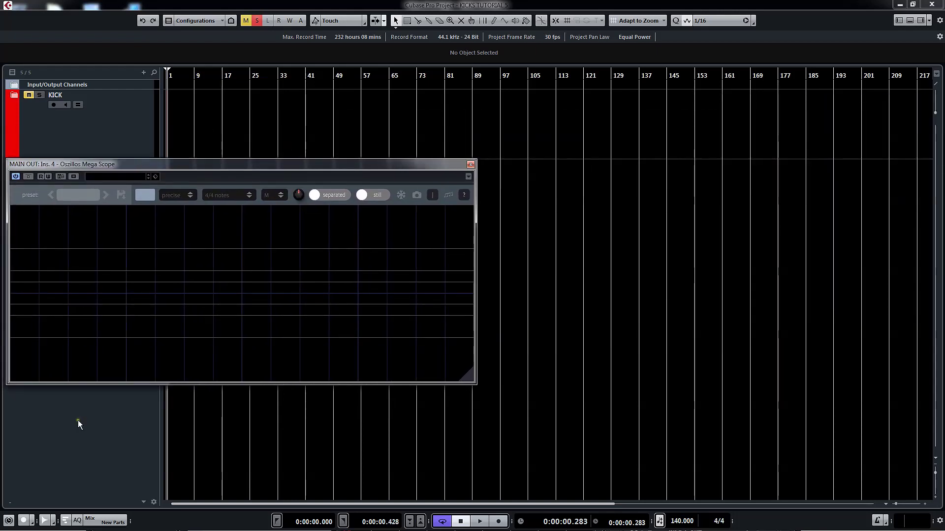
Step: Close Oszillos and place the VPS Scope and s(M)exoscope windows side by side
{"action": "left_click", "coordinate": [471, 165]}
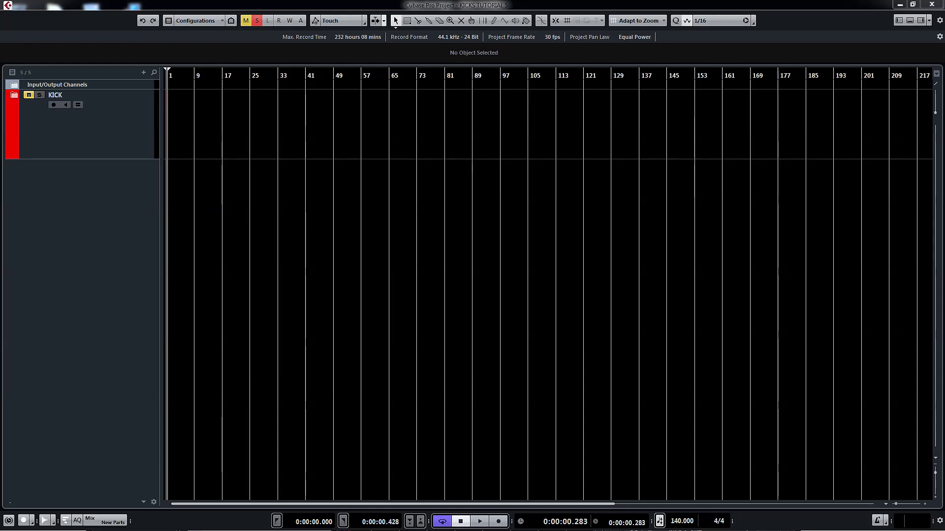
{"action": "left_click_drag", "start_coordinate": [901, 167], "coordinate": [299, 171]}
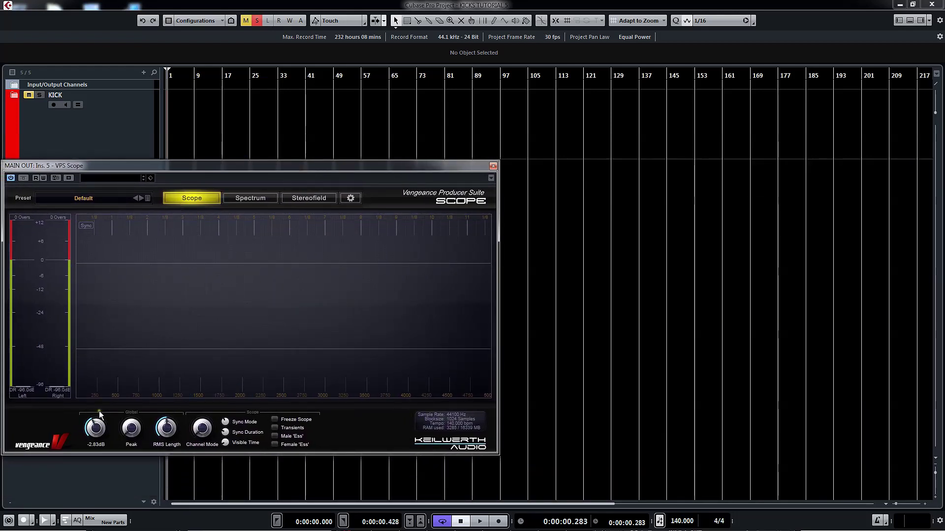
{"action": "left_click_drag", "start_coordinate": [885, 258], "coordinate": [664, 166]}
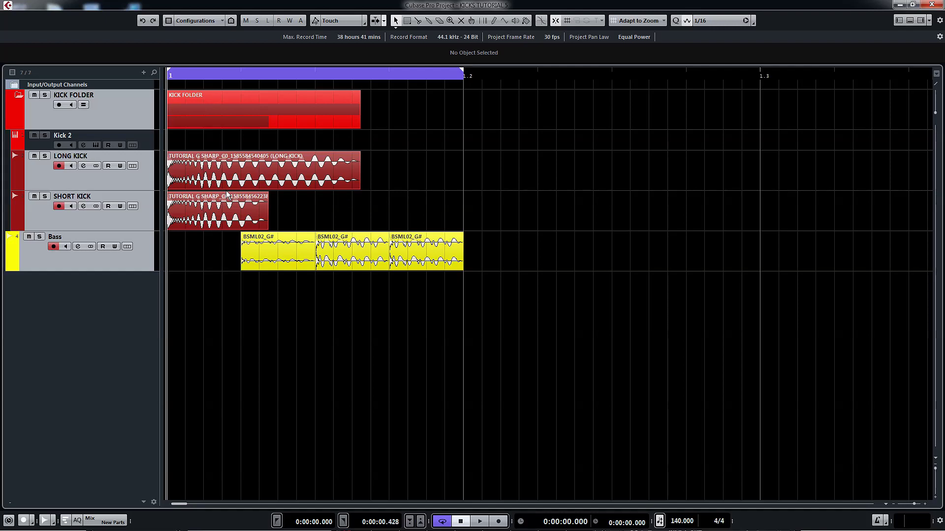
Step: Extend the loop range to bar 1.2 and copy the LONG KICK event to start there
{"action": "left_click", "coordinate": [311, 76], "text": "alt"}
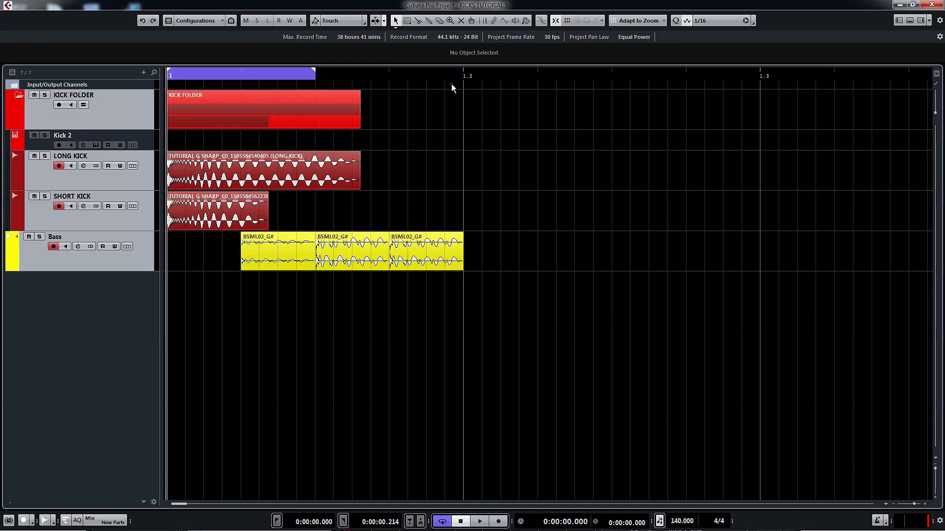
{"action": "left_click_drag", "start_coordinate": [448, 76], "coordinate": [461, 82]}
{"action": "left_click_drag", "start_coordinate": [239, 173], "coordinate": [544, 175]}
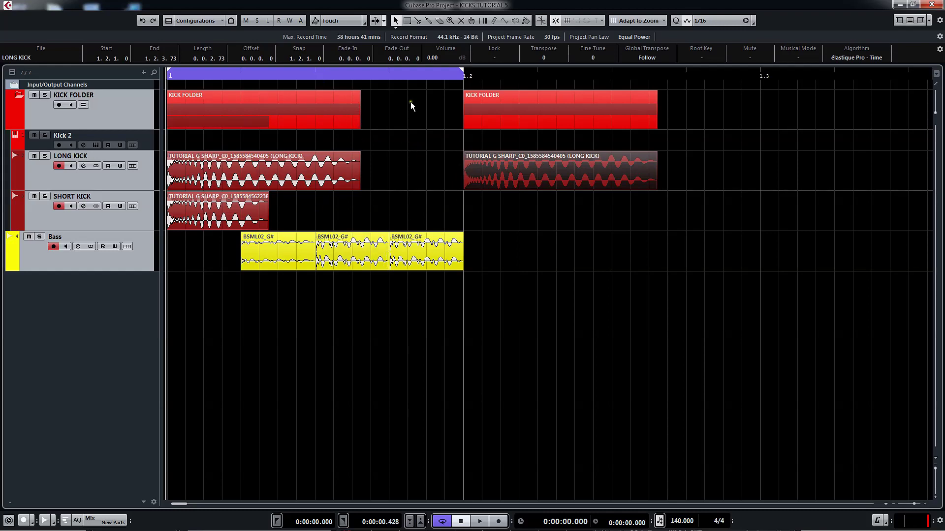
Step: Pull the loop range back before bar 1.2 and scroll up the track list
{"action": "left_click_drag", "start_coordinate": [459, 73], "coordinate": [322, 89]}
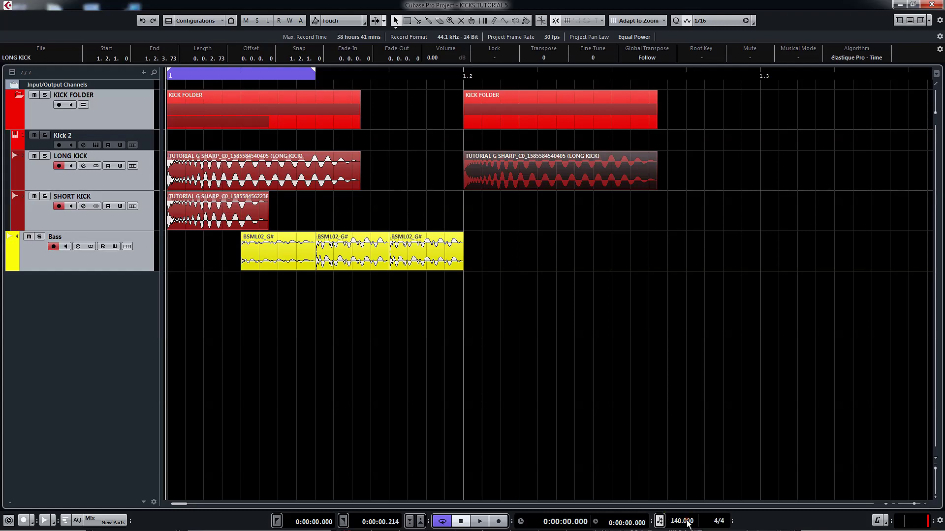
{"action": "scroll", "coordinate": [688, 524], "scroll_direction": "up", "scroll_amount": 6}
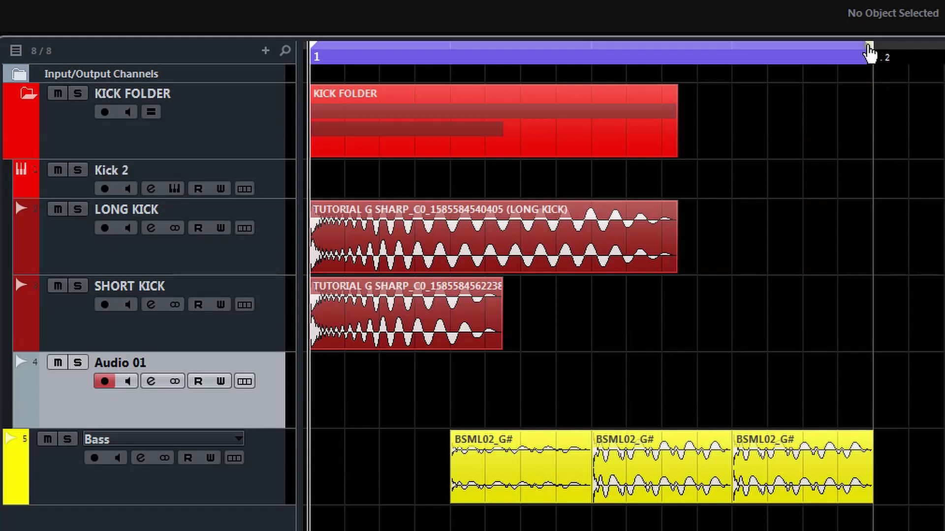
Step: Fit the loop range to the kick, draw an empty part on Audio 01, and show the ruler in Seconds
{"action": "left_click_drag", "start_coordinate": [868, 52], "coordinate": [593, 60]}
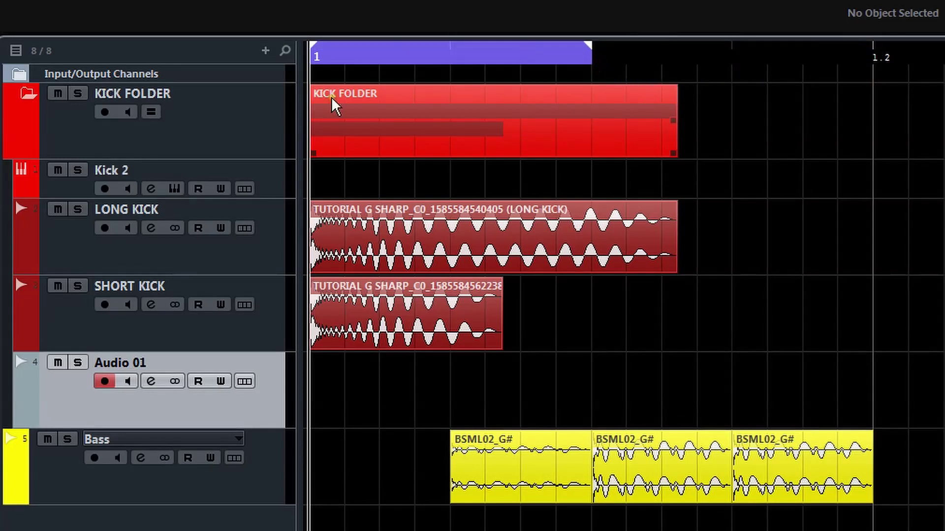
{"action": "double_click", "coordinate": [359, 396]}
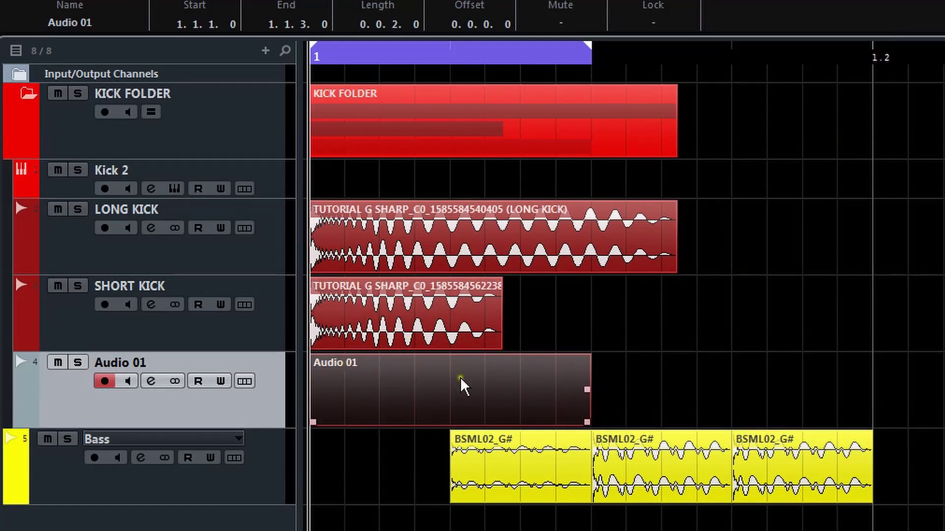
{"action": "right_click", "coordinate": [421, 52]}
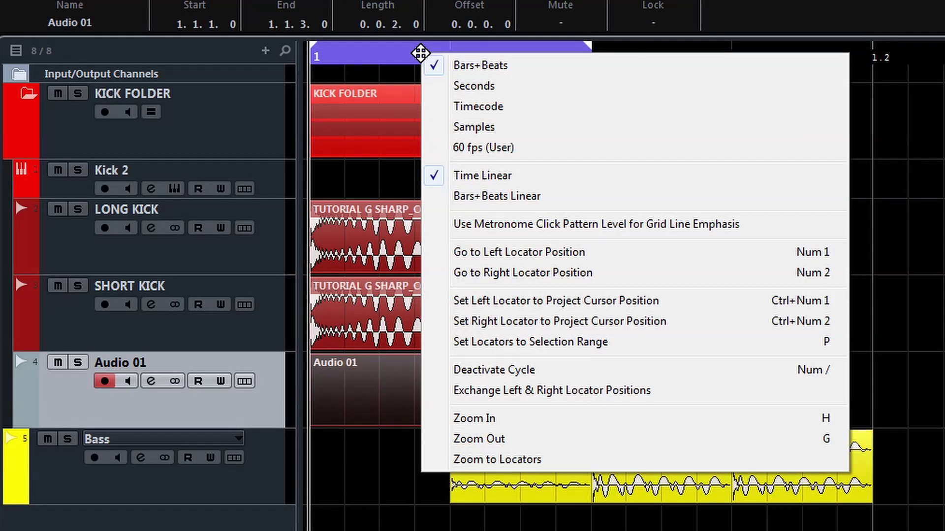
{"action": "left_click", "coordinate": [474, 86]}
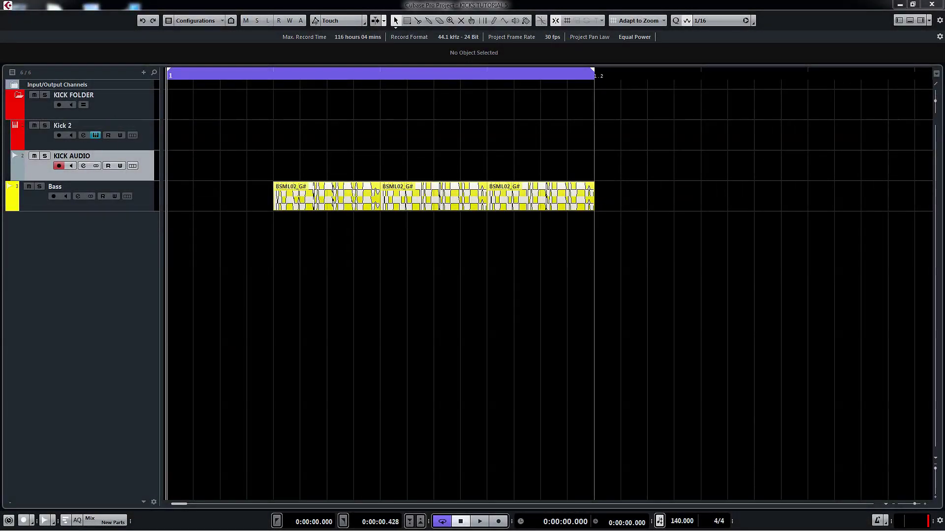
Step: In Kick 2, zoom the graph to 400%, cut the length to 265 ms, and reshape the amp tail with a 0.31 point
{"action": "left_click", "coordinate": [95, 135]}
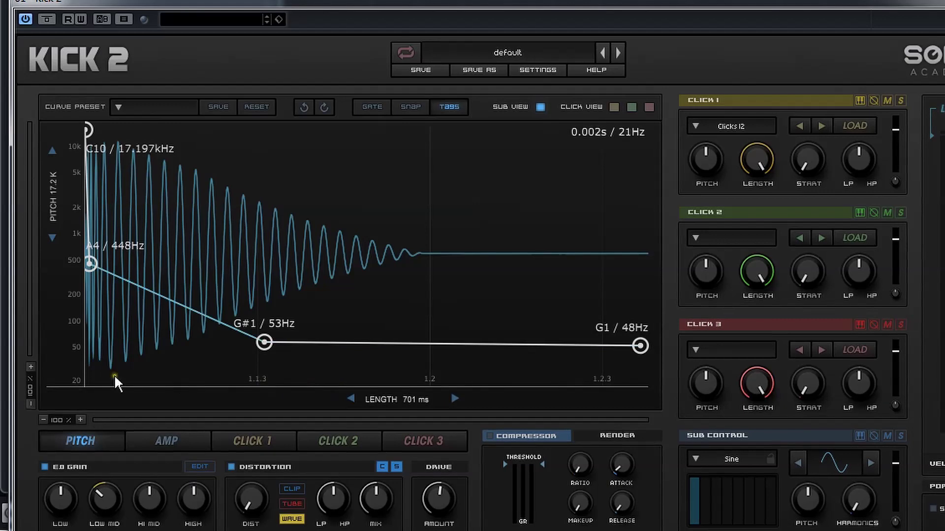
{"action": "left_click", "coordinate": [80, 420]}
{"action": "left_click", "coordinate": [80, 420]}
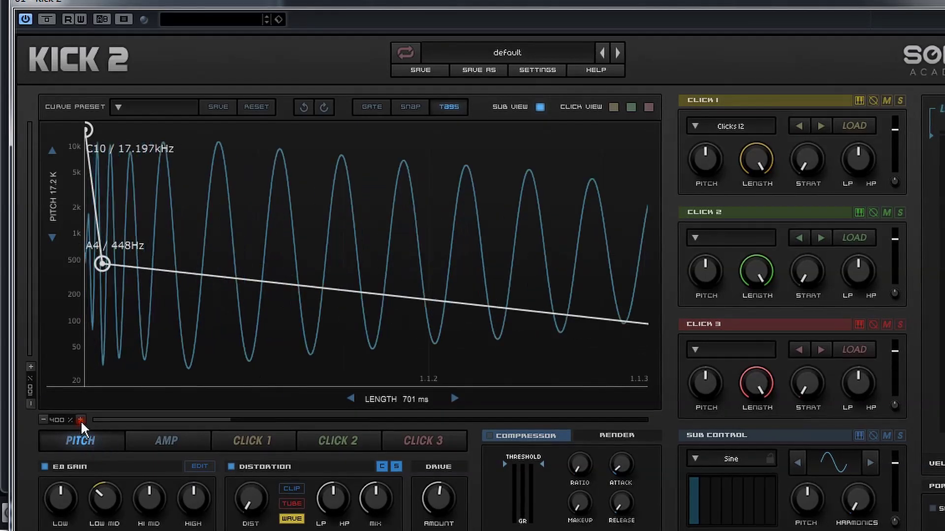
{"action": "left_click_drag", "start_coordinate": [376, 400], "coordinate": [302, 401]}
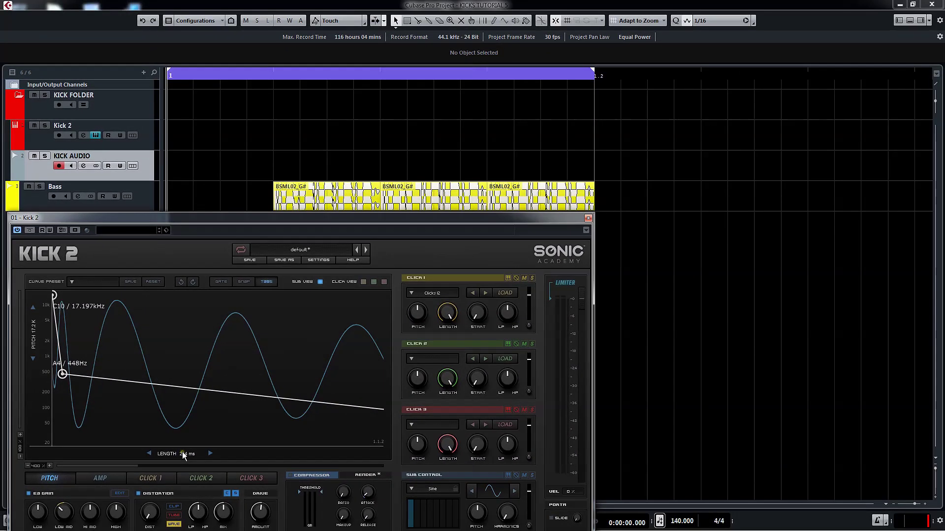
{"action": "left_click", "coordinate": [100, 478]}
{"action": "left_click_drag", "start_coordinate": [331, 430], "coordinate": [378, 442]}
{"action": "left_click_drag", "start_coordinate": [320, 393], "coordinate": [379, 443]}
{"action": "left_click", "coordinate": [365, 475]}
Step: Render the kick onto the KICK AUDIO track and set the playhead to 0:00:00.161
{"action": "left_click", "coordinate": [373, 513]}
{"action": "left_click_drag", "start_coordinate": [318, 506], "coordinate": [178, 167]}
{"action": "key", "text": "Escape"}
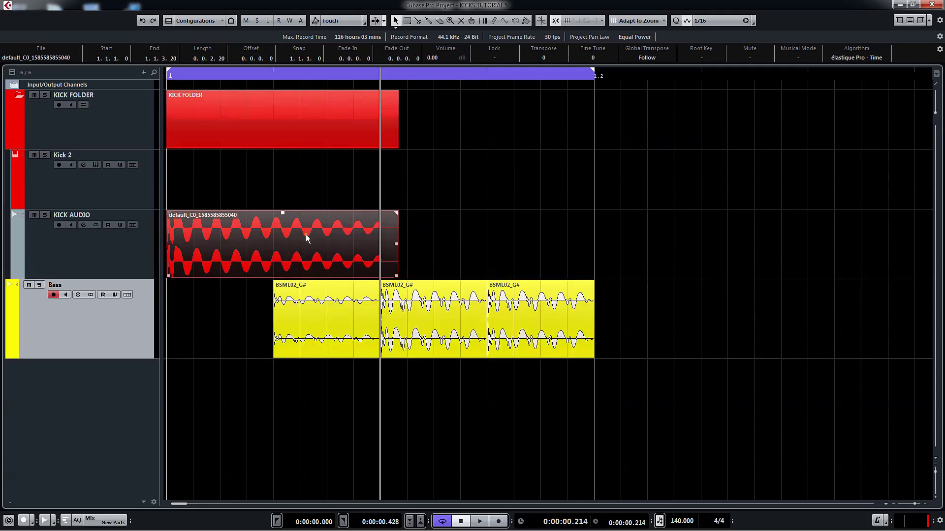
{"action": "left_click", "coordinate": [327, 74]}
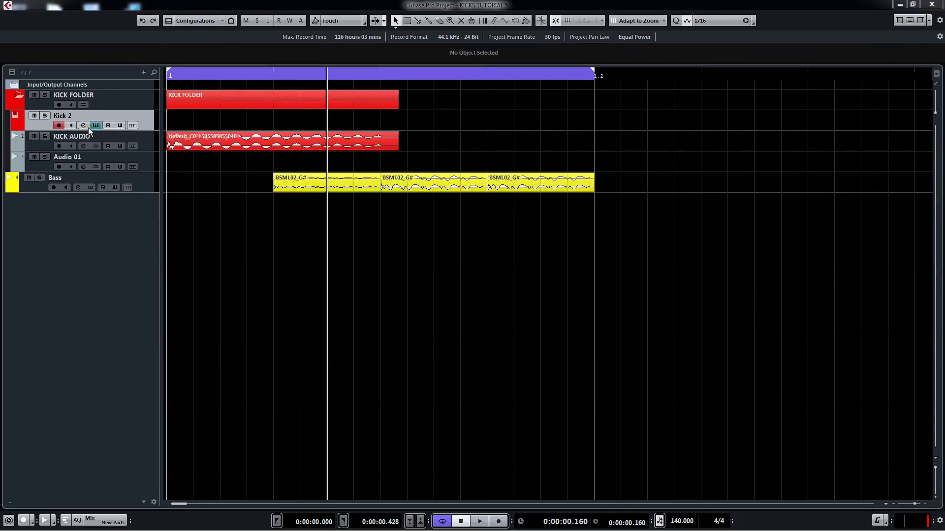
Step: Render the TUTORIAL G SHARP kick from Kick 2 and drop it as an event on Audio 01
{"action": "left_click", "coordinate": [95, 125]}
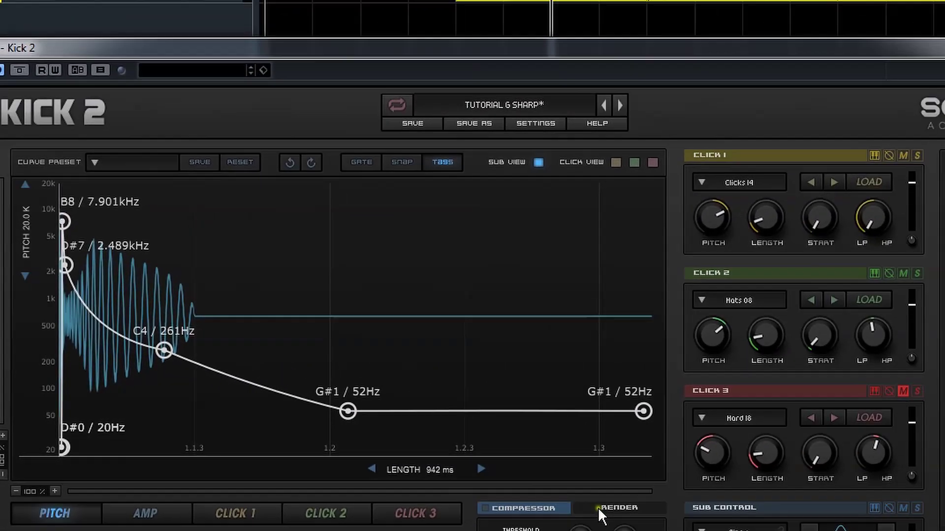
{"action": "left_click", "coordinate": [734, 521]}
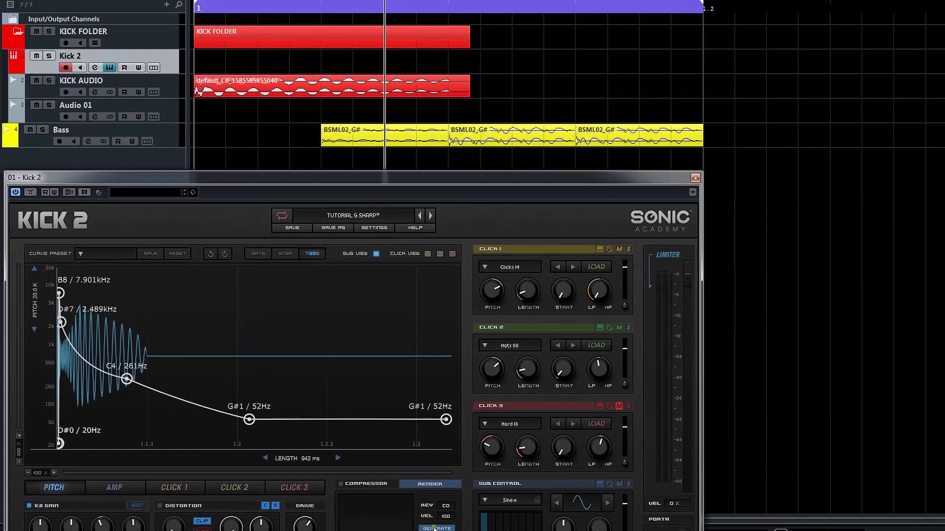
{"action": "left_click", "coordinate": [433, 527]}
{"action": "left_click_drag", "start_coordinate": [372, 521], "coordinate": [200, 111]}
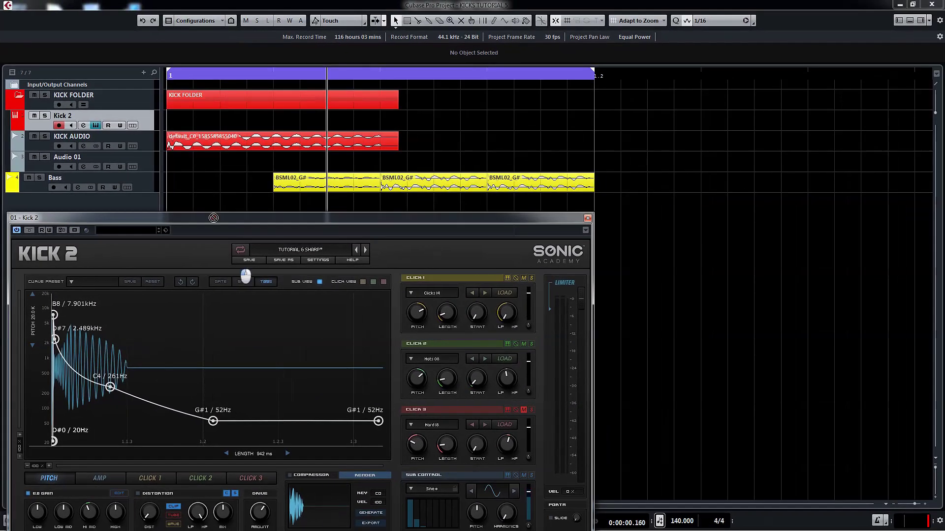
{"action": "left_click_drag", "start_coordinate": [171, 165], "coordinate": [149, 216]}
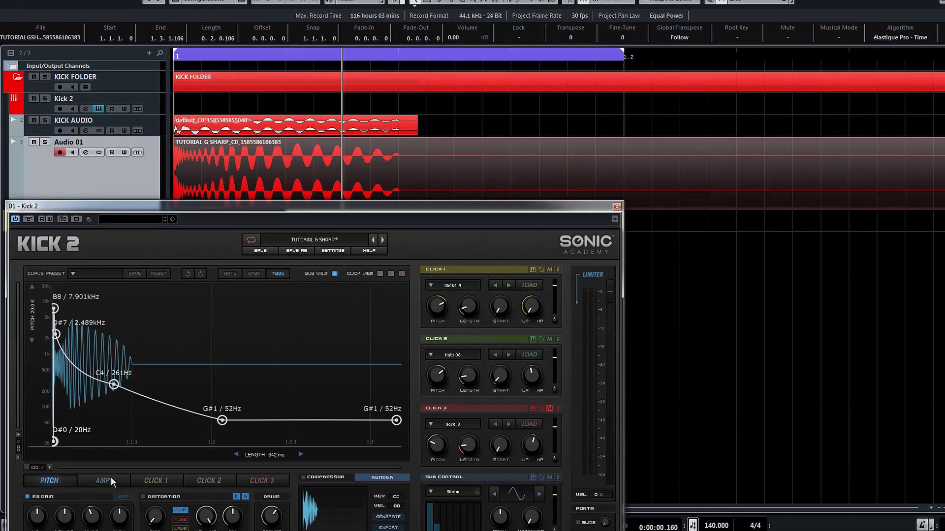
Step: Show the Kick 2 amp envelope, zoom the curve to 374% and scroll to the late points
{"action": "left_click", "coordinate": [109, 476]}
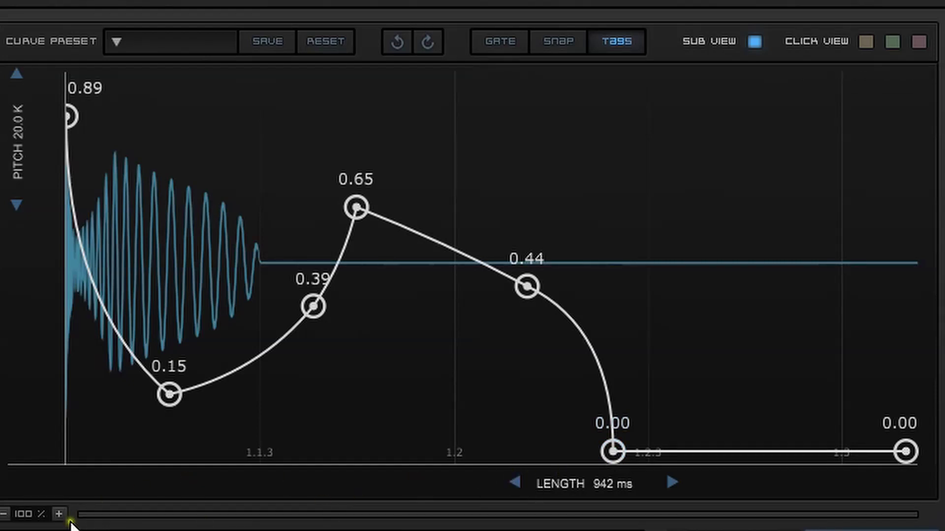
{"action": "left_click_drag", "start_coordinate": [30, 514], "coordinate": [45, 514]}
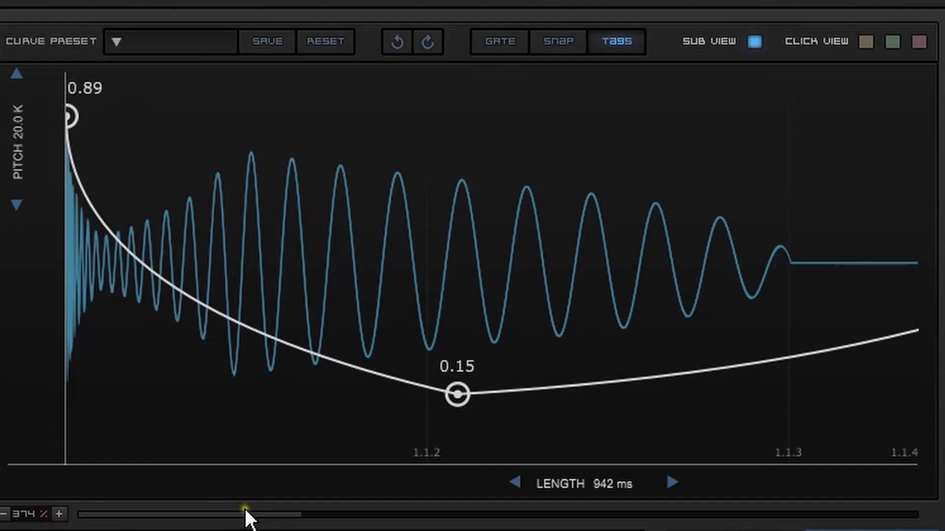
{"action": "left_click_drag", "start_coordinate": [244, 512], "coordinate": [694, 515]}
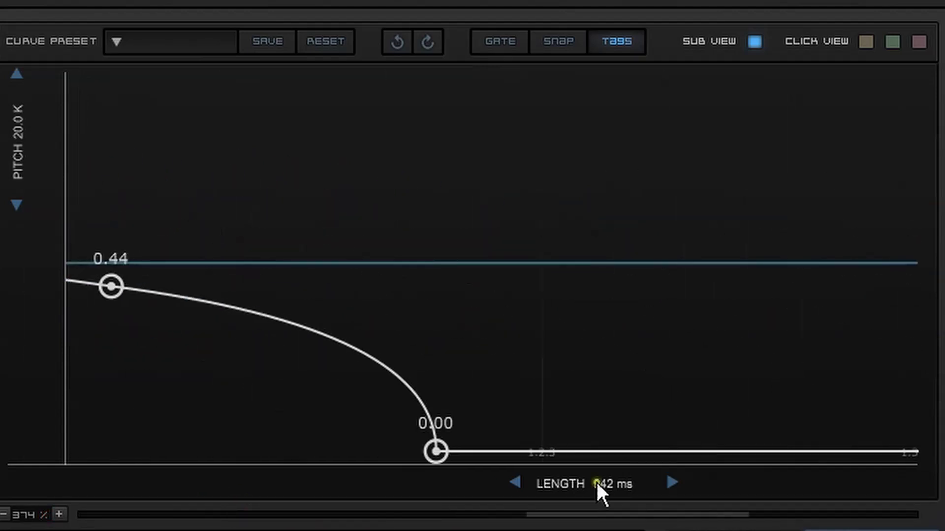
{"action": "mouse_move", "coordinate": [433, 448]}
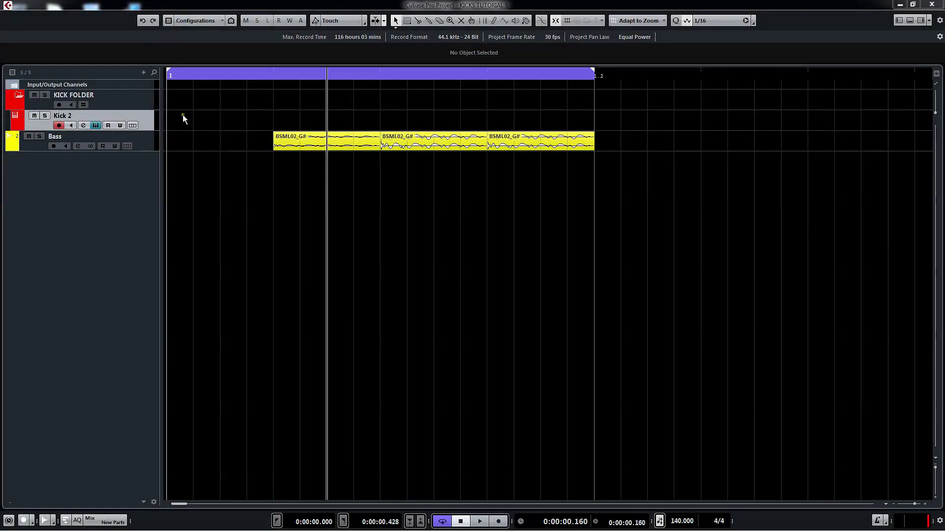
Step: Open the Kick 2 instrument editor from the Kick 2 track's Edit Instrument button
{"action": "left_click", "coordinate": [96, 125]}
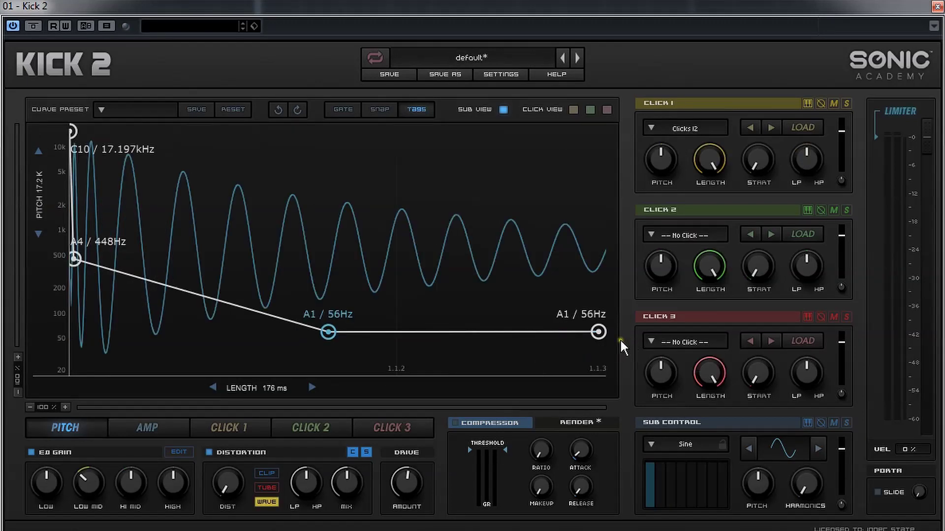
Step: Drag the Kick 2 pitch curve's end node down from 56 Hz to about 37 Hz
{"action": "left_click", "coordinate": [597, 333]}
{"action": "mouse_move", "coordinate": [597, 333]}
{"action": "left_mouse_down"}
{"action": "mouse_move", "coordinate": [601, 367]}
{"action": "mouse_move", "coordinate": [612, 329]}
{"action": "left_mouse_up"}
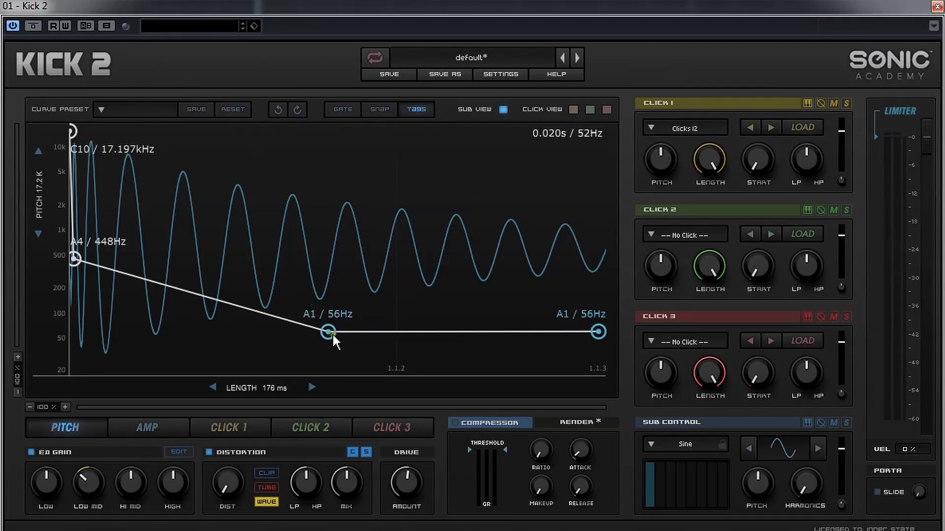
{"action": "mouse_move", "coordinate": [596, 333]}
{"action": "left_mouse_down"}
{"action": "mouse_move", "coordinate": [602, 347]}
{"action": "mouse_move", "coordinate": [603, 309]}
{"action": "mouse_move", "coordinate": [612, 330]}
{"action": "left_mouse_up"}
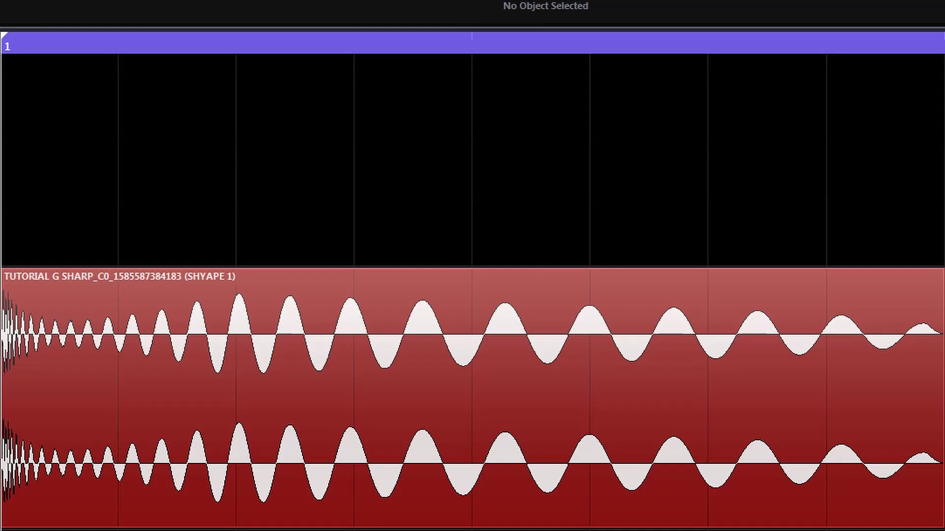
Step: Select the rendered kick audio event in the arrange window
{"action": "left_click", "coordinate": [901, 417]}
{"action": "left_click", "coordinate": [200, 253]}
{"action": "left_click", "coordinate": [9, 298]}
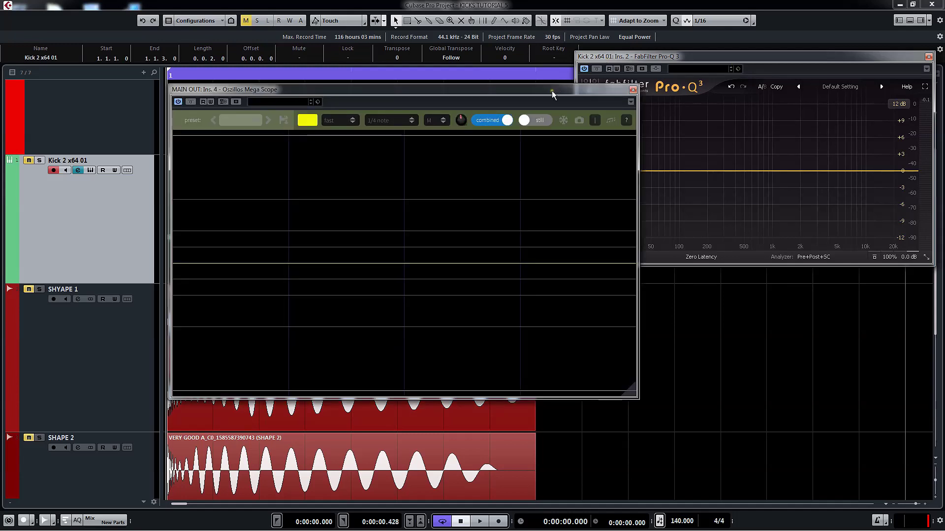
Step: Move the scope aside, start playback and add a Pro-Q bell band swept lower
{"action": "left_click_drag", "start_coordinate": [561, 88], "coordinate": [490, 48]}
{"action": "key", "text": "space"}
{"action": "left_click_drag", "start_coordinate": [836, 129], "coordinate": [706, 134]}
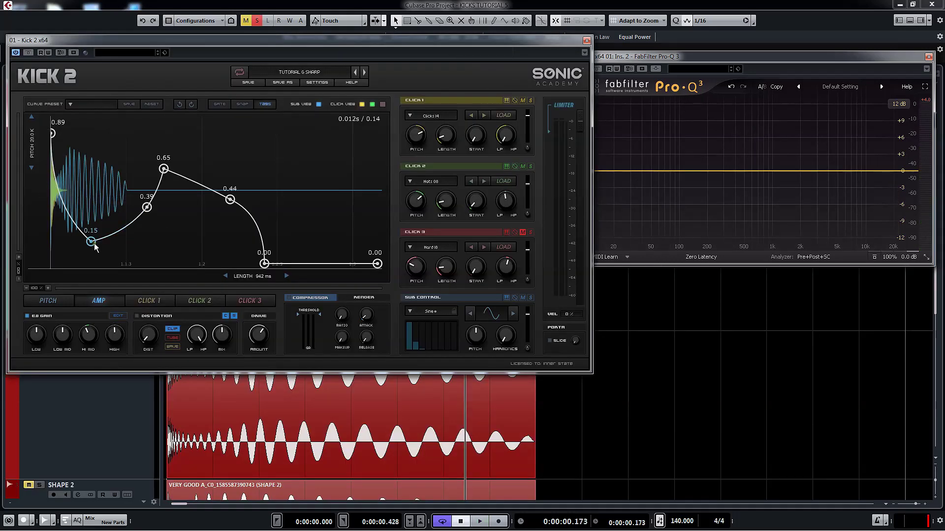
Step: While the kick plays, set Kick 2's amp envelope dip point to 0.18 at 0.015 s
{"action": "left_click_drag", "start_coordinate": [550, 42], "coordinate": [533, 47]}
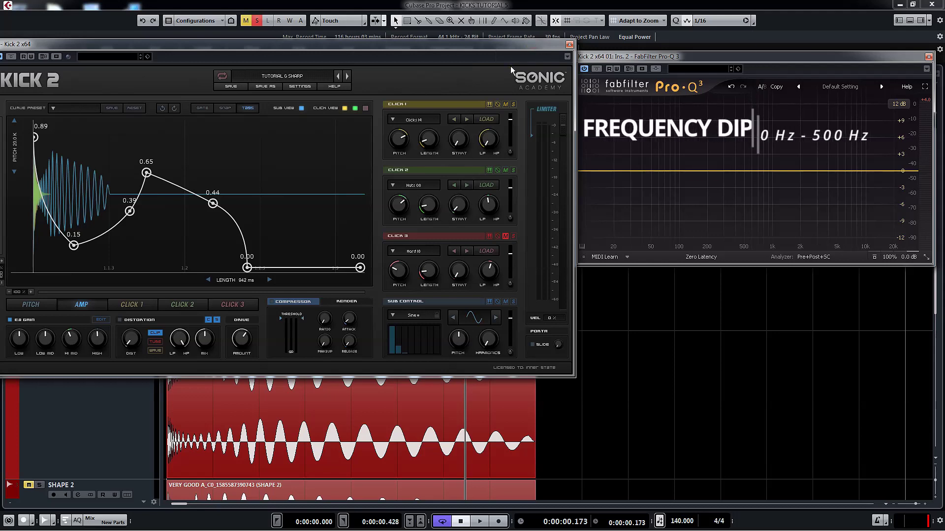
{"action": "key", "text": "space"}
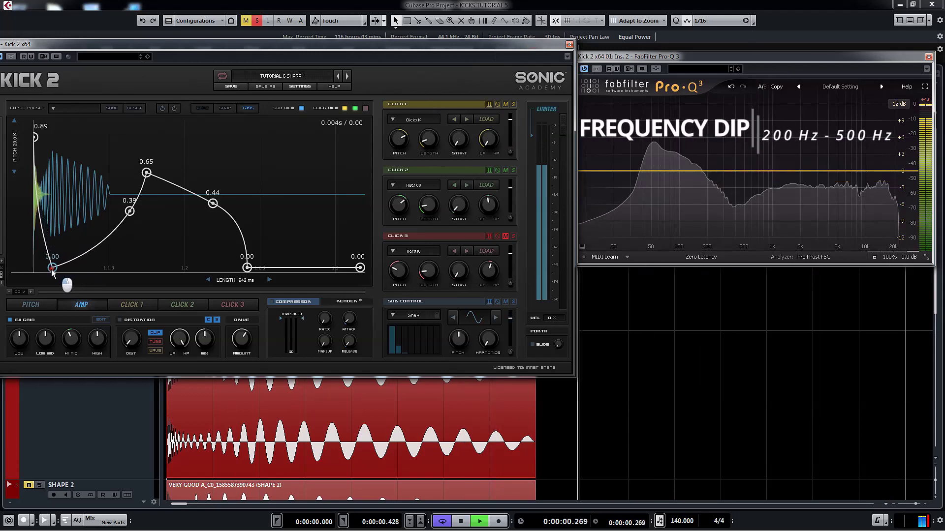
{"action": "mouse_move", "coordinate": [73, 245]}
{"action": "left_mouse_down"}
{"action": "mouse_move", "coordinate": [41, 270]}
{"action": "mouse_move", "coordinate": [122, 276]}
{"action": "mouse_move", "coordinate": [67, 284]}
{"action": "mouse_move", "coordinate": [54, 271]}
{"action": "mouse_move", "coordinate": [89, 246]}
{"action": "left_mouse_up"}
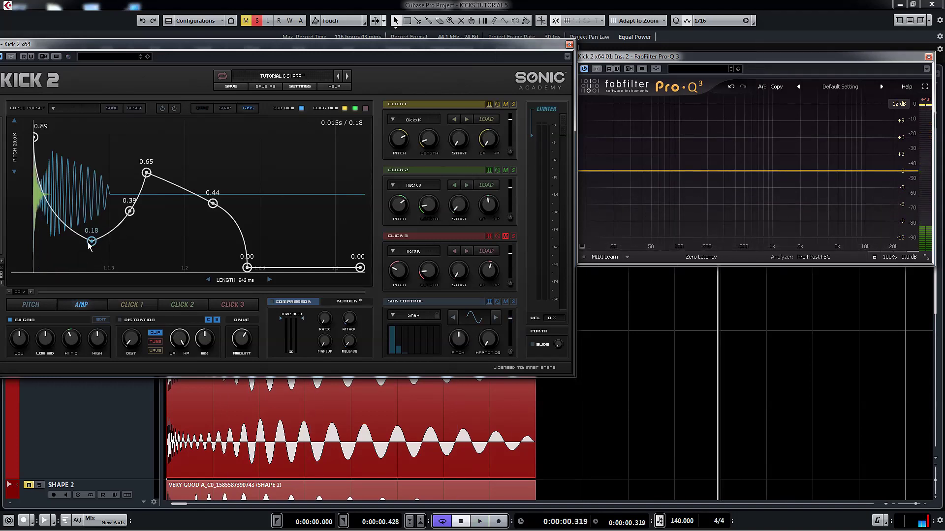
Step: Close the Kick 2 and Pro-Q 3 windows and remove the Kick 2 instrument track
{"action": "left_click", "coordinate": [570, 45]}
{"action": "left_click", "coordinate": [928, 56]}
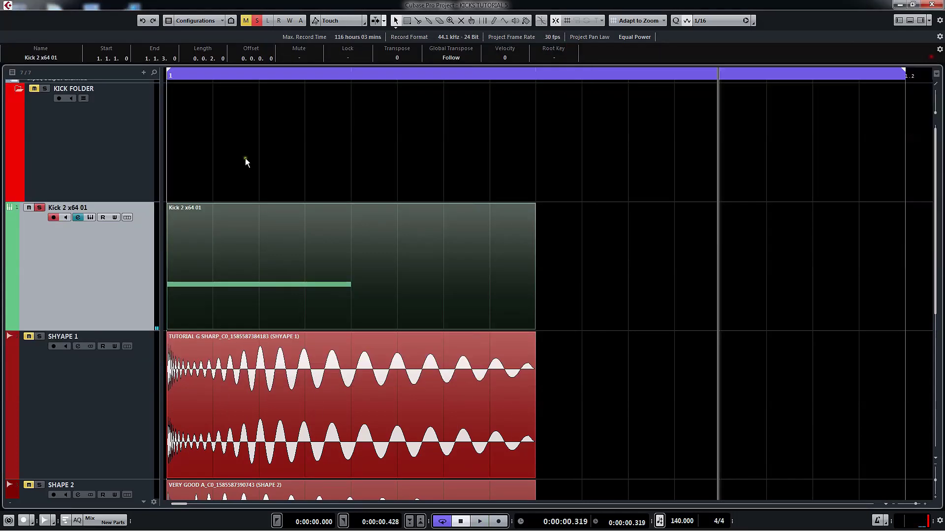
{"action": "right_click", "coordinate": [90, 286]}
{"action": "left_click", "coordinate": [148, 331]}
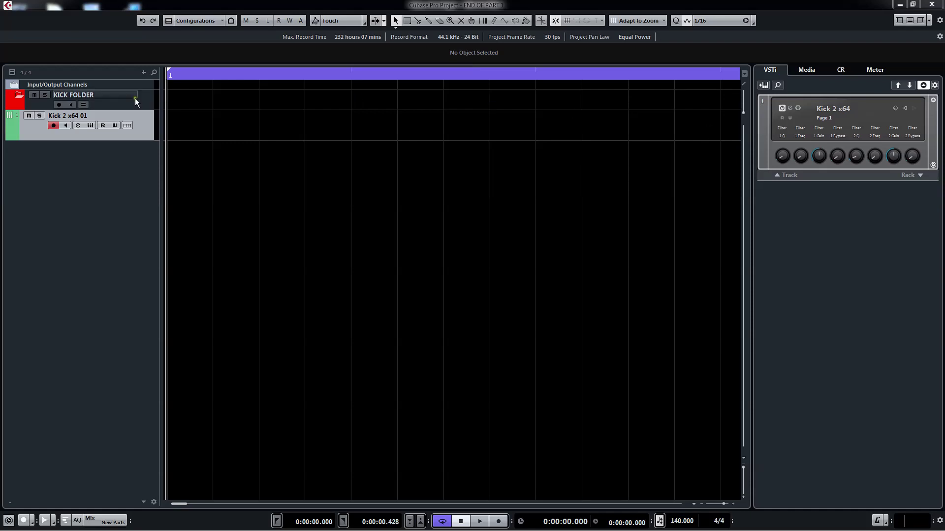
Step: Confirm the folder name KICK FOLDER
{"action": "left_click", "coordinate": [95, 134]}
Step: Zoom into Kick 2's pitch graph and move the tail's end point to G#1 / 51 Hz
{"action": "left_click", "coordinate": [90, 125]}
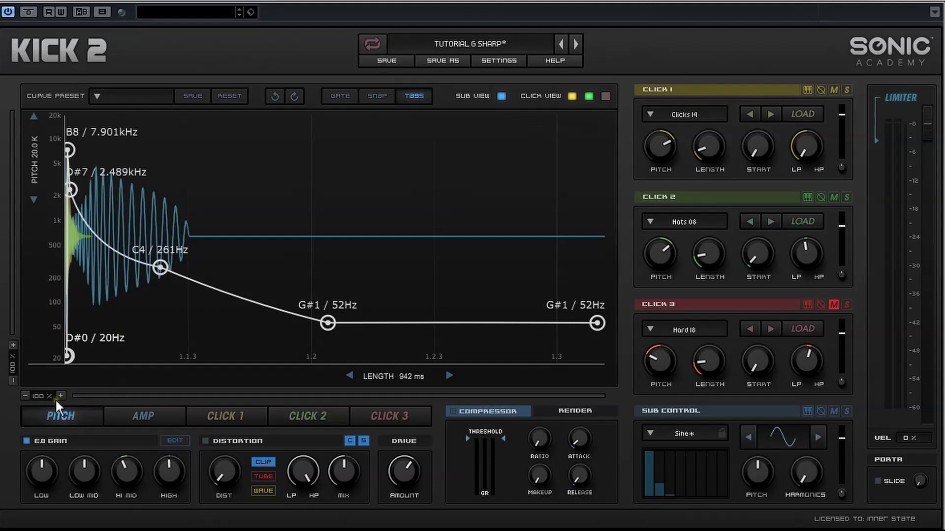
{"action": "left_click_drag", "start_coordinate": [14, 365], "coordinate": [38, 232]}
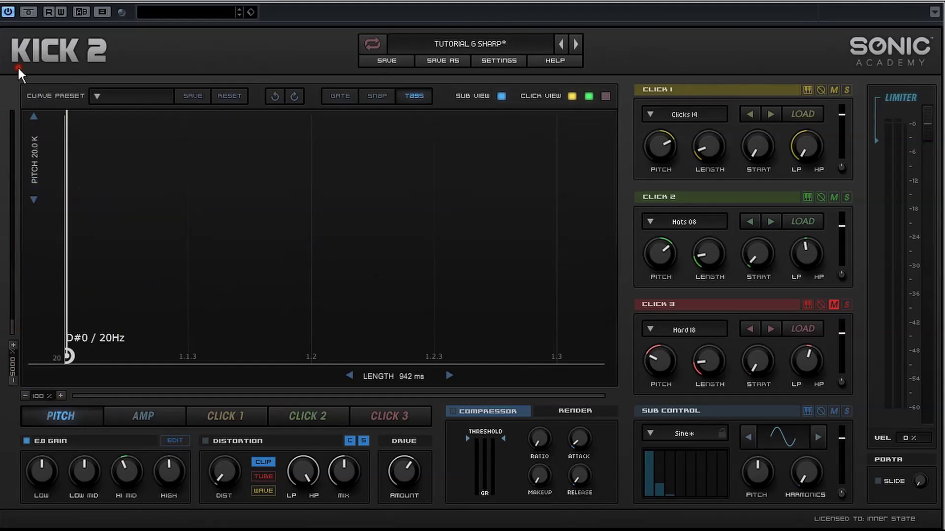
{"action": "left_click_drag", "start_coordinate": [49, 399], "coordinate": [266, 397]}
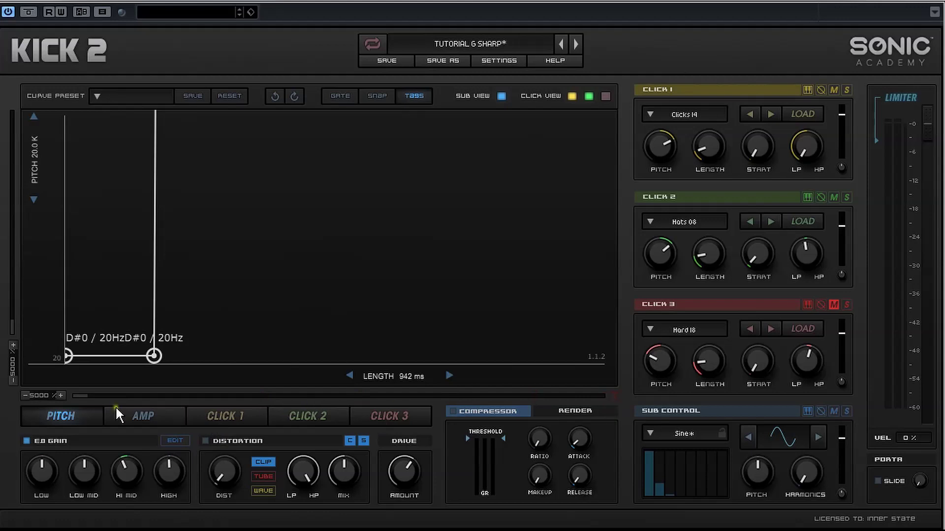
{"action": "left_click_drag", "start_coordinate": [79, 397], "coordinate": [619, 399]}
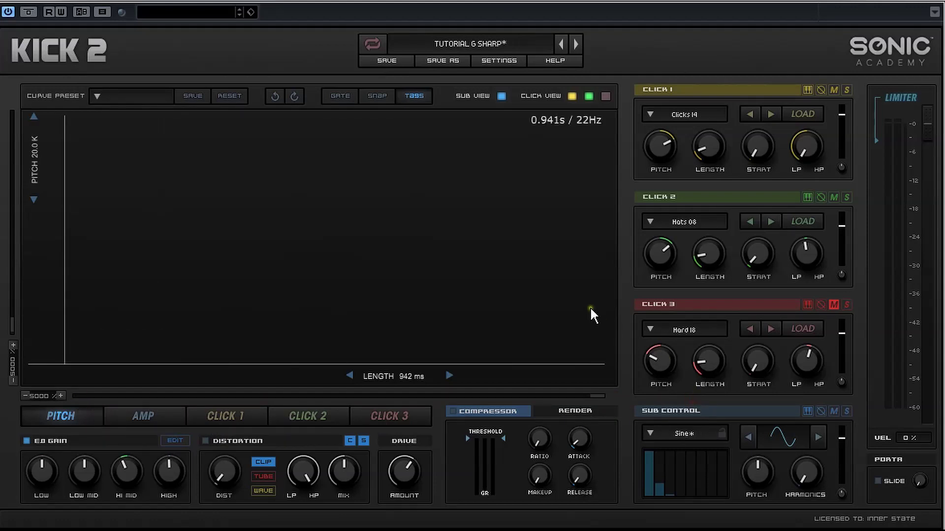
{"action": "scroll", "coordinate": [591, 313], "scroll_direction": "up", "scroll_amount": 5}
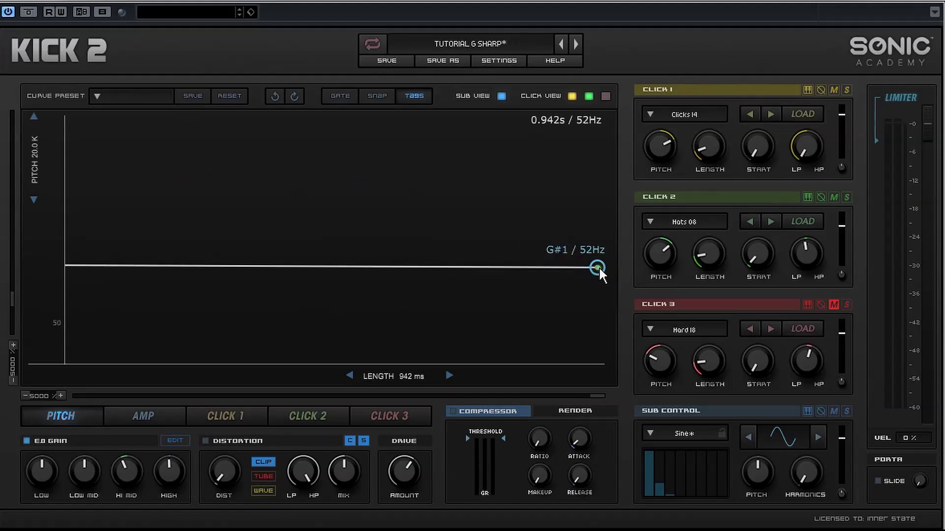
{"action": "left_click_drag", "start_coordinate": [599, 269], "coordinate": [639, 217]}
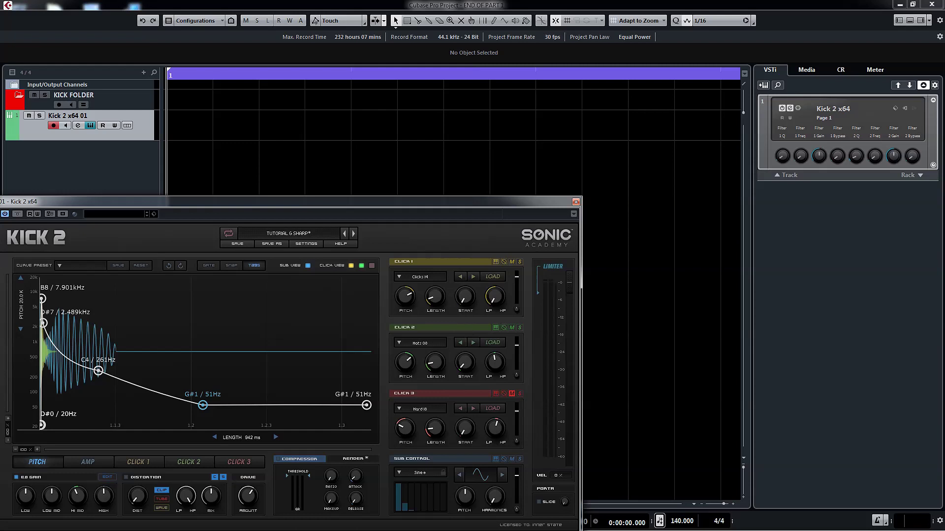
Step: Duplicate the Kick 2 x64 01 track and open the duplicate's Kick 2, tail at 53 Hz
{"action": "right_click", "coordinate": [134, 134]}
{"action": "left_click", "coordinate": [153, 166]}
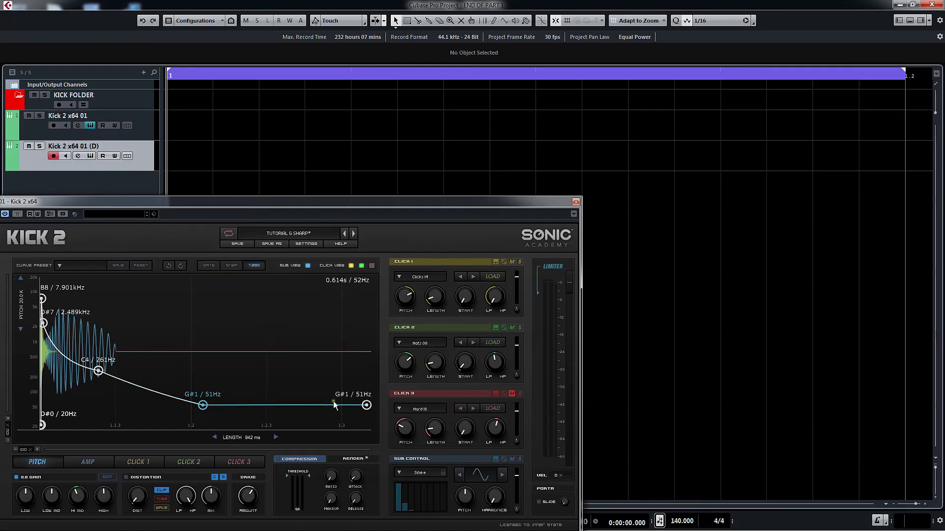
{"action": "left_click", "coordinate": [90, 156]}
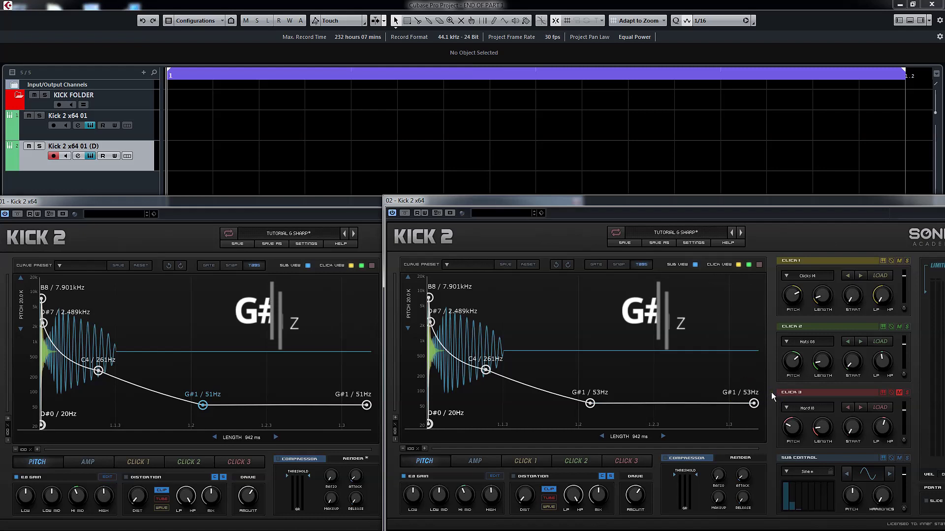
Step: Render the 51 Hz and 53 Hz kicks into the project as audio tracks
{"action": "left_click", "coordinate": [353, 459]}
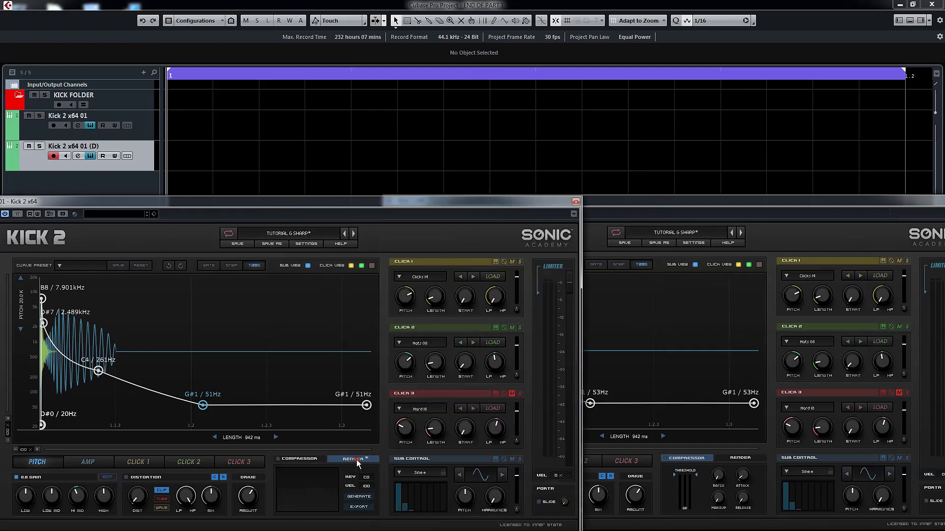
{"action": "left_click", "coordinate": [727, 456]}
{"action": "left_click_drag", "start_coordinate": [689, 490], "coordinate": [171, 179]}
{"action": "left_click", "coordinate": [575, 202]}
{"action": "left_click_drag", "start_coordinate": [728, 496], "coordinate": [126, 289]}
{"action": "left_click", "coordinate": [346, 230]}
Step: Colour one rendered kick track red and overlay its event onto the other kick
{"action": "left_click", "coordinate": [126, 183], "text": "ctrl"}
{"action": "left_click", "coordinate": [12, 196]}
{"action": "left_click", "coordinate": [36, 193]}
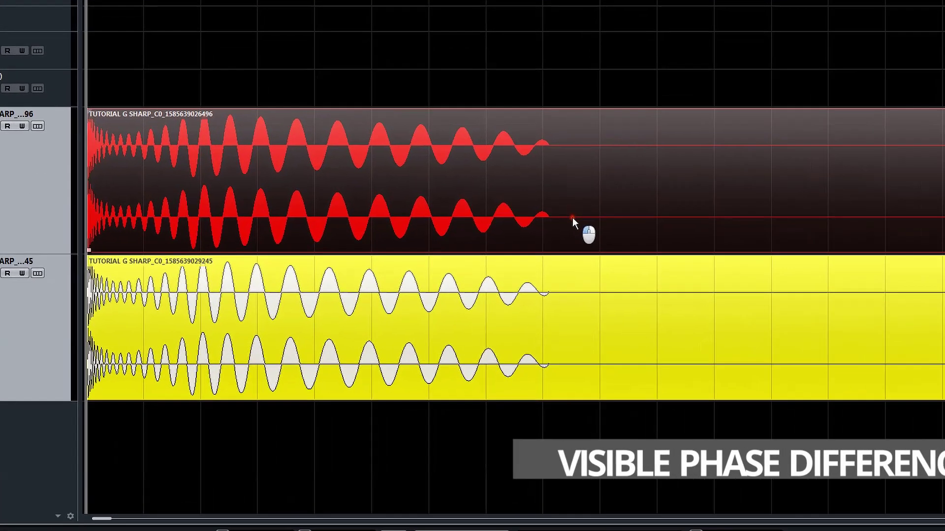
{"action": "left_click_drag", "start_coordinate": [571, 270], "coordinate": [573, 294]}
{"action": "left_click_drag", "start_coordinate": [579, 222], "coordinate": [575, 245]}
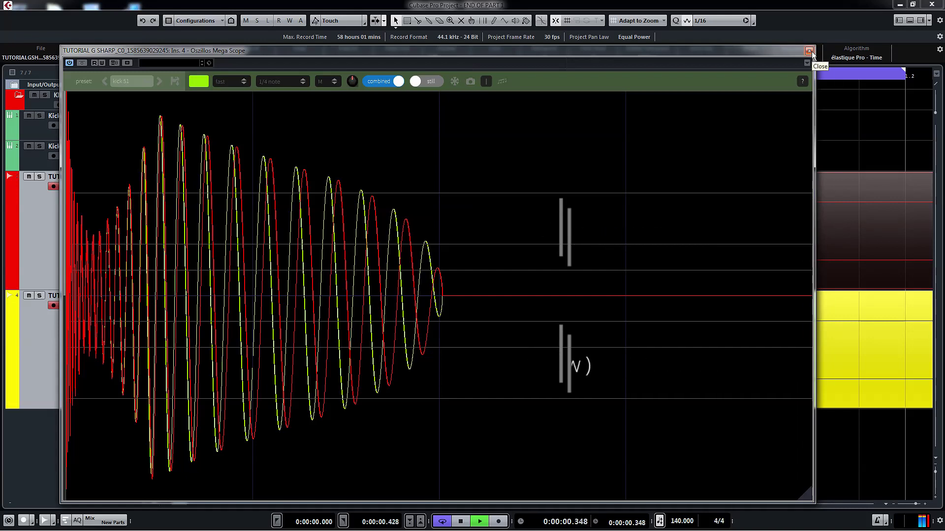
Step: Stop playback so the Oszillos Mega Scope clears to a flat line
{"action": "key", "text": "space"}
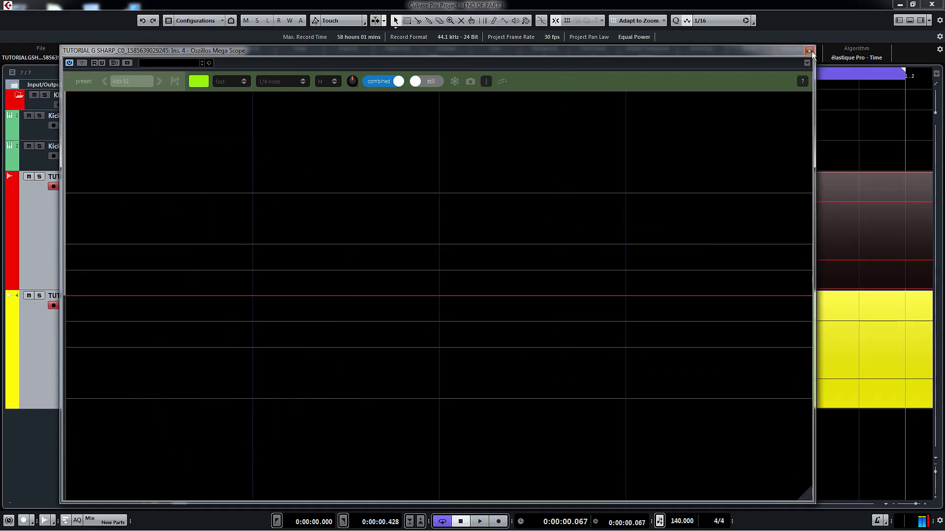
Step: Close the oscilloscope and bring up the frequencies.jpg note chart
{"action": "left_click", "coordinate": [809, 51]}
{"action": "key", "text": "alt+Tab"}
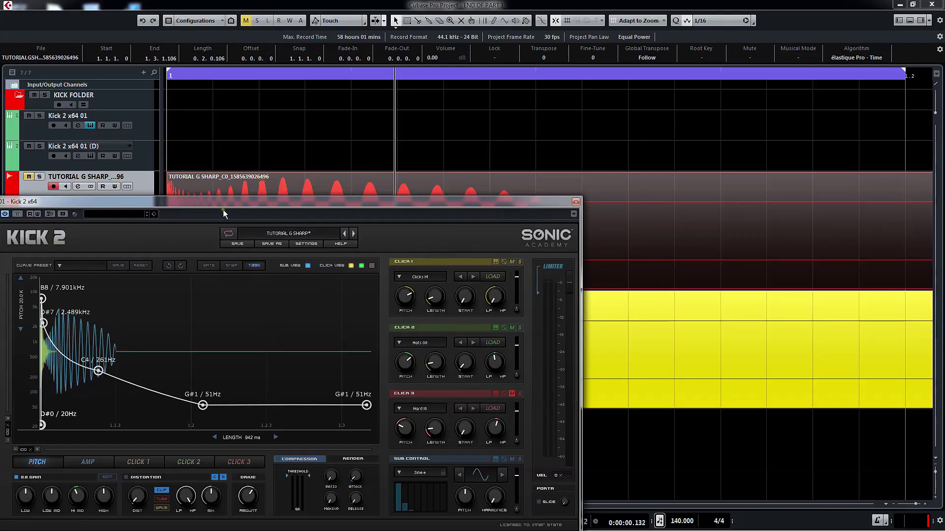
Step: Zoom Kick 2's pitch graph and raise the tail's end and middle nodes from 51 Hz to 52 Hz
{"action": "left_click_drag", "start_coordinate": [223, 210], "coordinate": [418, 119]}
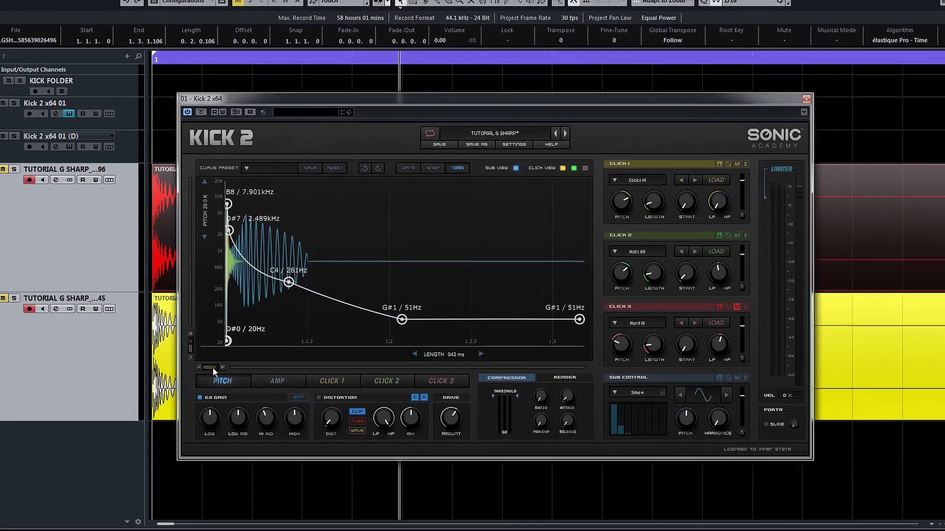
{"action": "left_click_drag", "start_coordinate": [227, 365], "coordinate": [611, 331]}
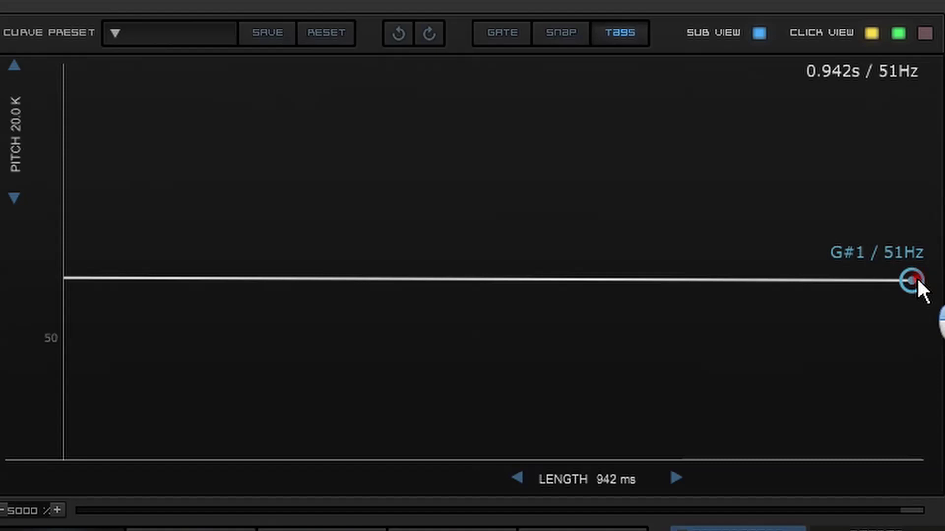
{"action": "left_click_drag", "start_coordinate": [917, 276], "coordinate": [926, 261]}
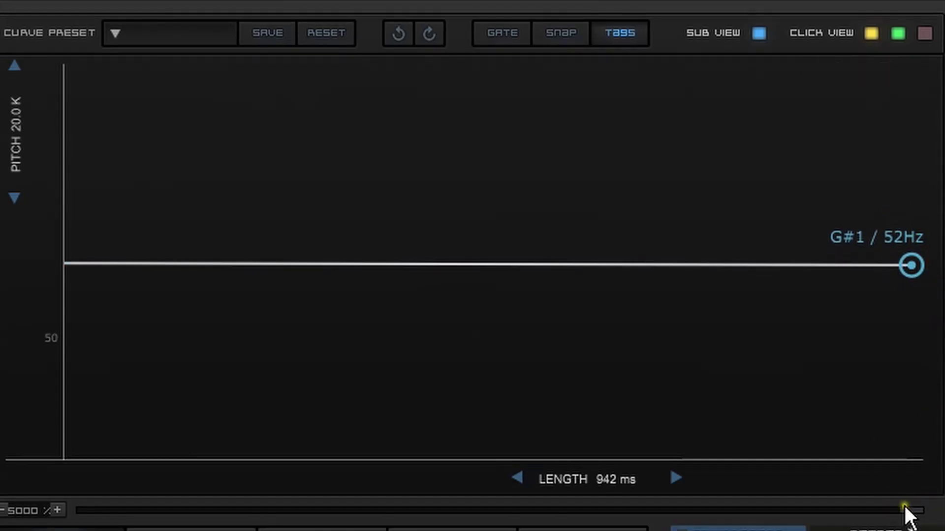
{"action": "left_click_drag", "start_coordinate": [909, 510], "coordinate": [497, 510]}
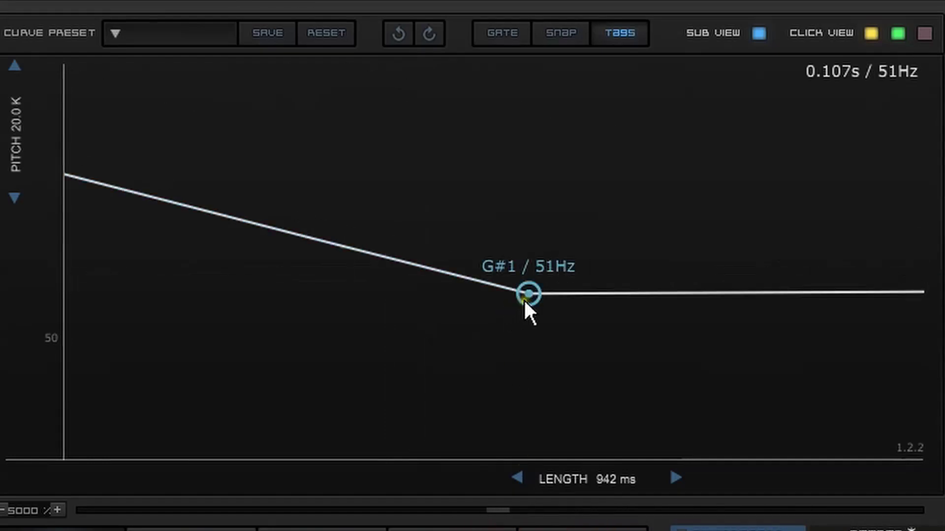
{"action": "left_click_drag", "start_coordinate": [530, 296], "coordinate": [529, 265]}
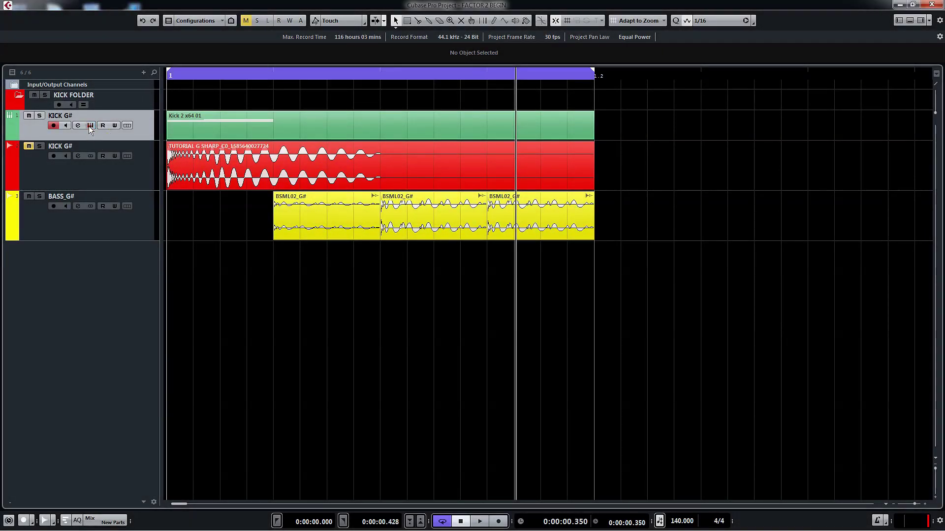
Step: Open Kick 2 on the KICK G# track, showing its 942 ms curve settling at G#1 / 52Hz
{"action": "left_click", "coordinate": [90, 126]}
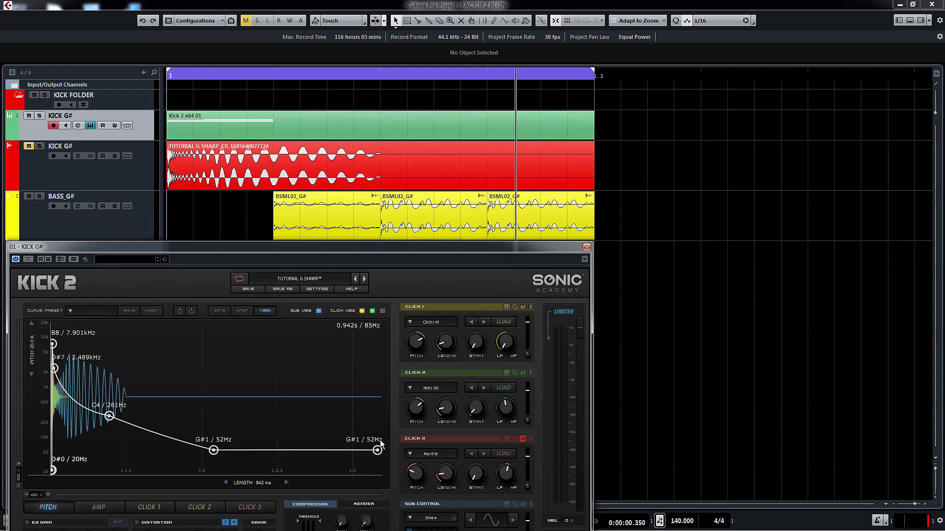
{"action": "mouse_move", "coordinate": [377, 194]}
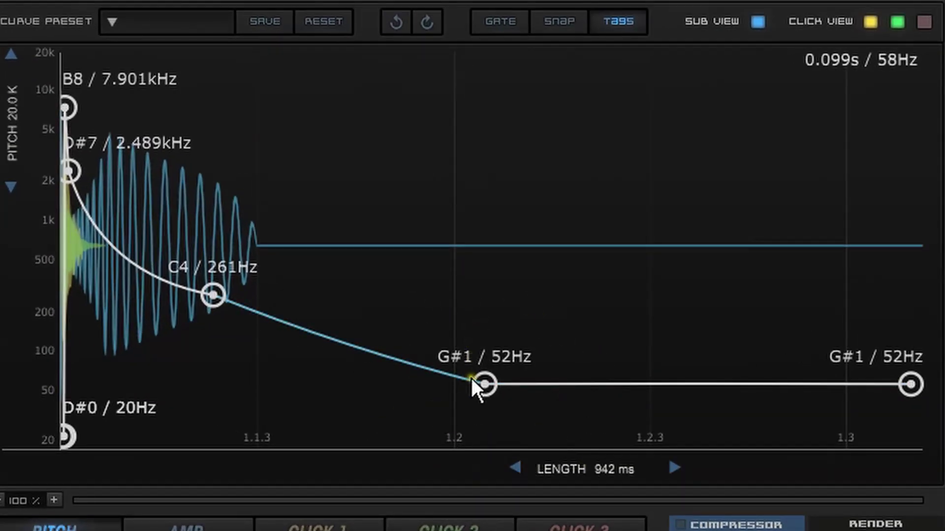
Step: Redo removing the middle G#1 node and smoothing the Kick 2 curve, then undo back toward the node version
{"action": "left_click", "coordinate": [427, 22]}
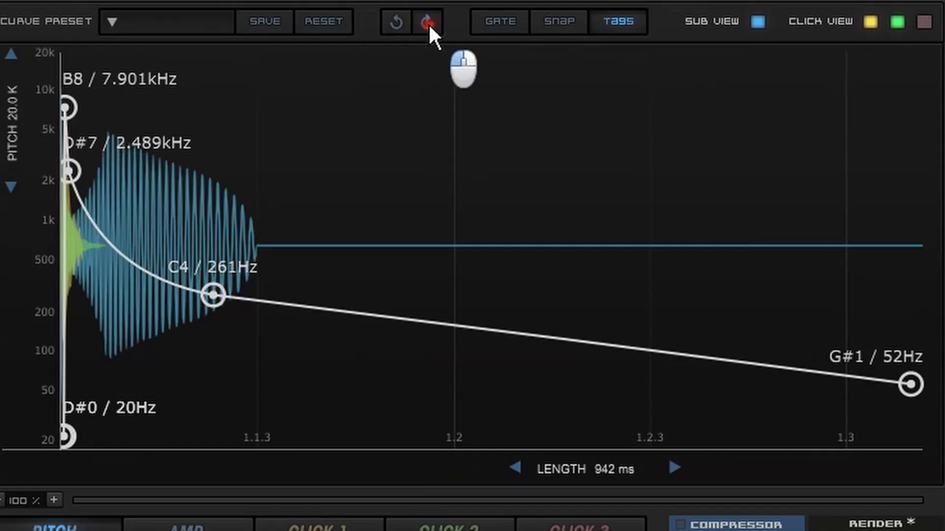
{"action": "left_click", "coordinate": [428, 23]}
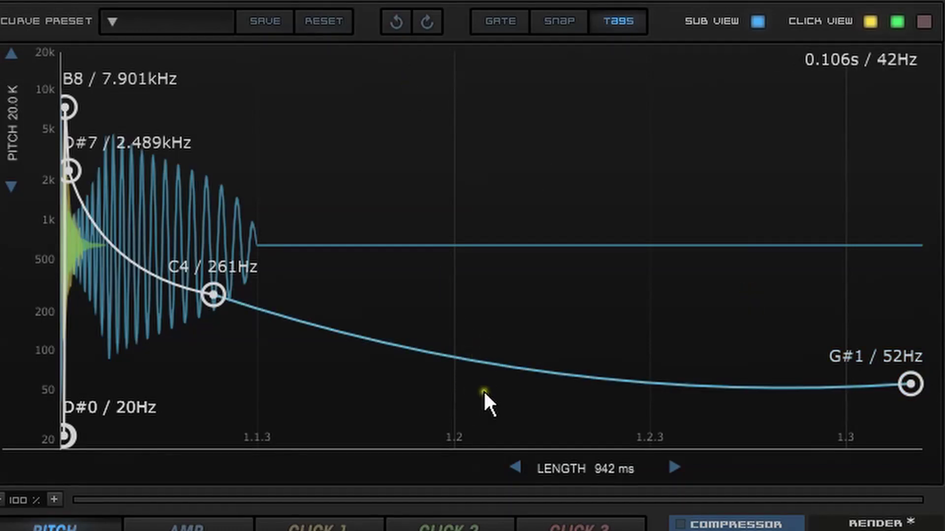
{"action": "left_click", "coordinate": [396, 21]}
{"action": "left_click", "coordinate": [397, 21]}
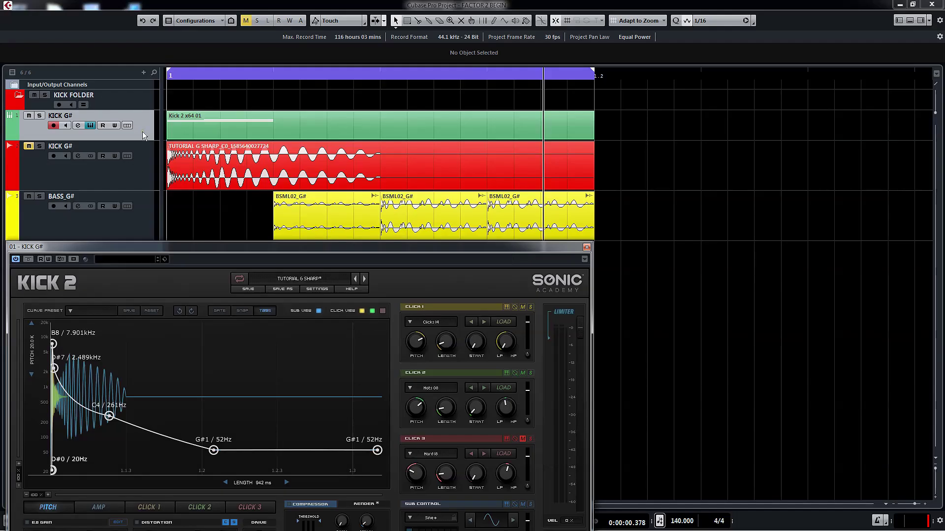
Step: Duplicate the KICK G# track and render the kick instrument to an audio event
{"action": "right_click", "coordinate": [148, 138]}
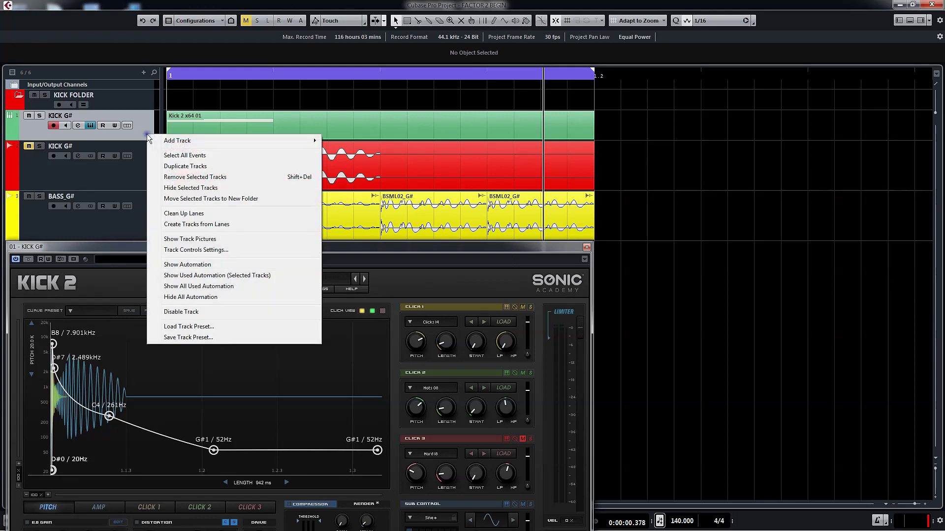
{"action": "left_click", "coordinate": [176, 167]}
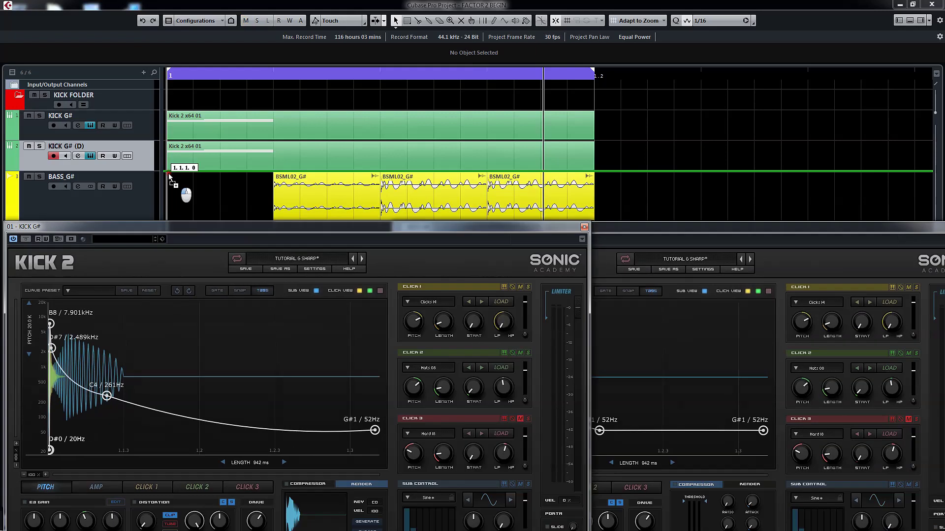
{"action": "left_click", "coordinate": [169, 175]}
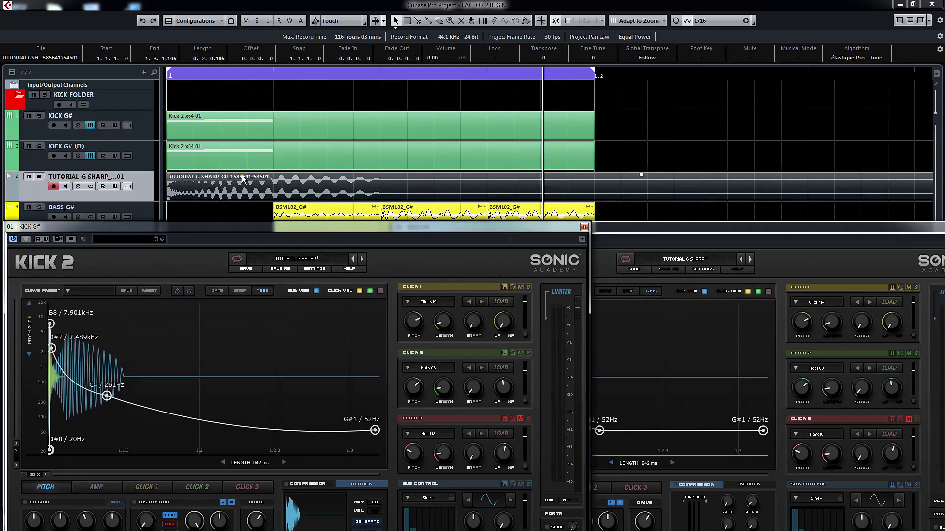
Step: Lay the duplicate kick's red render over the green one to compare their waveforms
{"action": "left_click", "coordinate": [714, 518]}
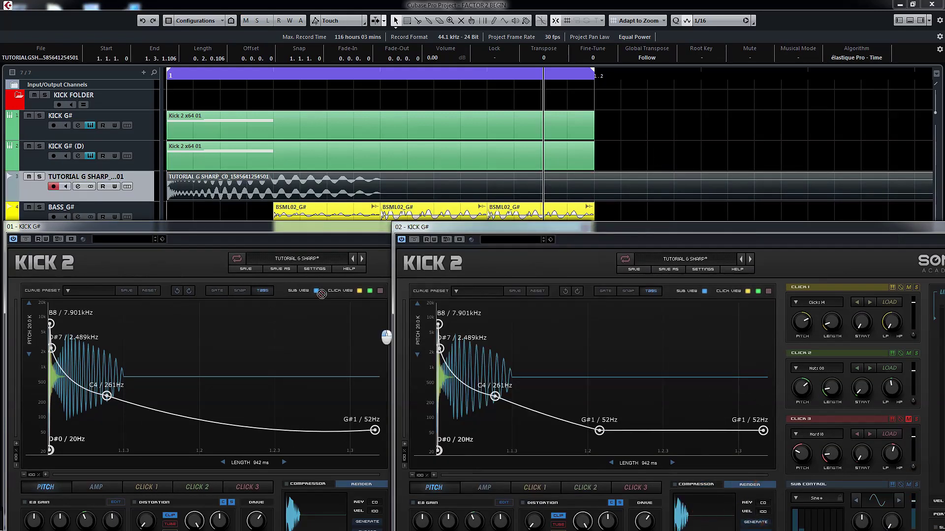
{"action": "left_click", "coordinate": [169, 206]}
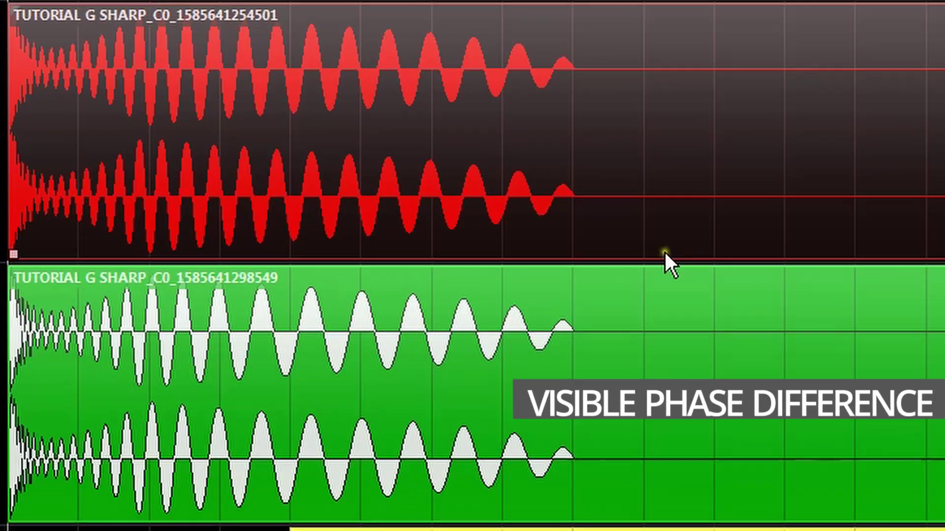
{"action": "left_click_drag", "start_coordinate": [665, 252], "coordinate": [911, 326]}
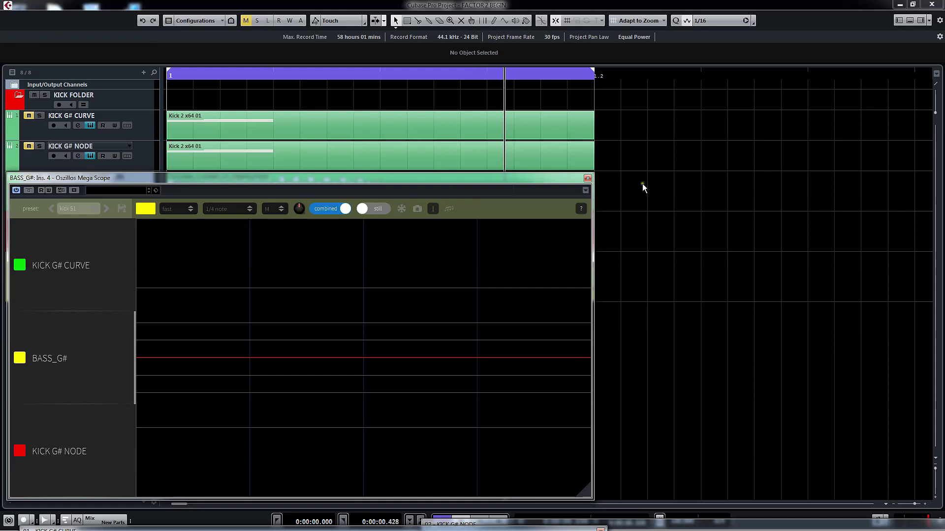
Step: Play the project to watch both kick versions against BASS_G# in Oszillos Mega Scope
{"action": "key", "text": "space"}
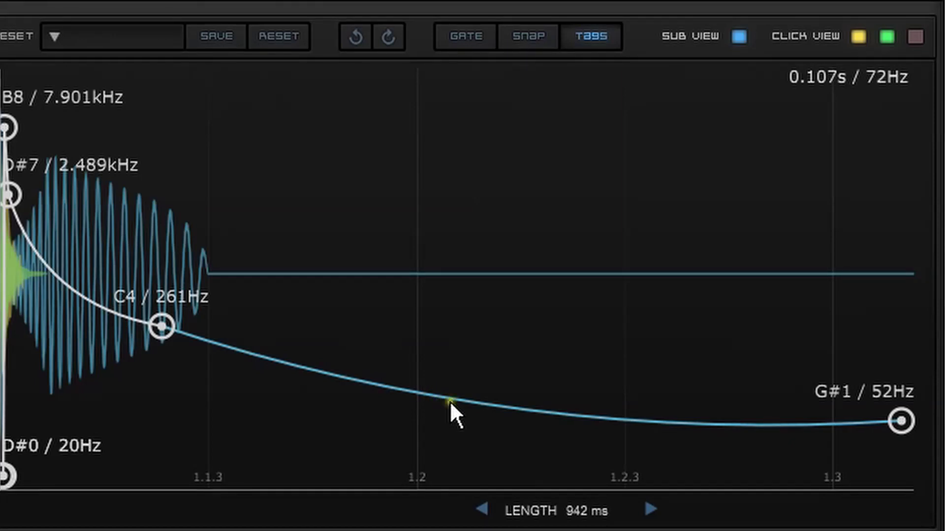
Step: Add a D2 / 72Hz node on the smooth Kick 2 pitch curve
{"action": "double_click", "coordinate": [450, 401]}
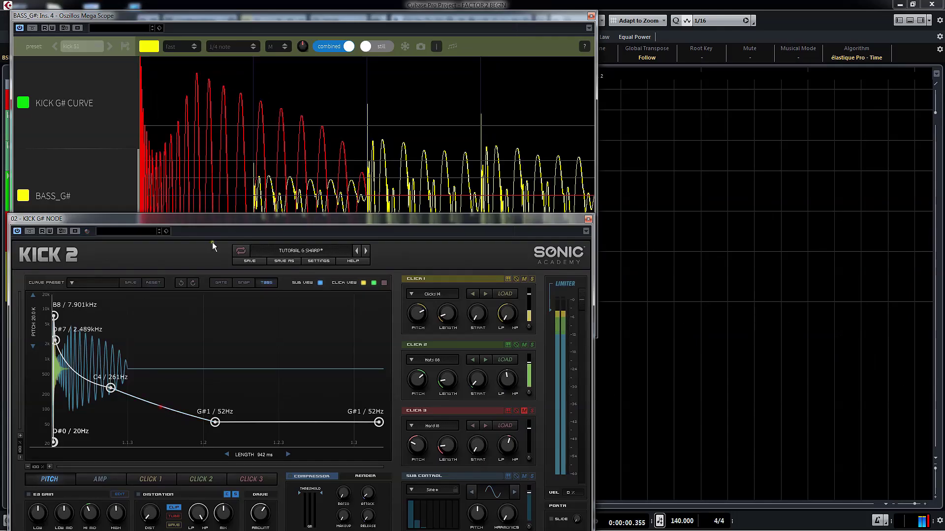
Step: Lower the mid Kick 2 pitch-curve point from 132 Hz to about 117 Hz while watching the scope
{"action": "left_click_drag", "start_coordinate": [217, 218], "coordinate": [219, 302]}
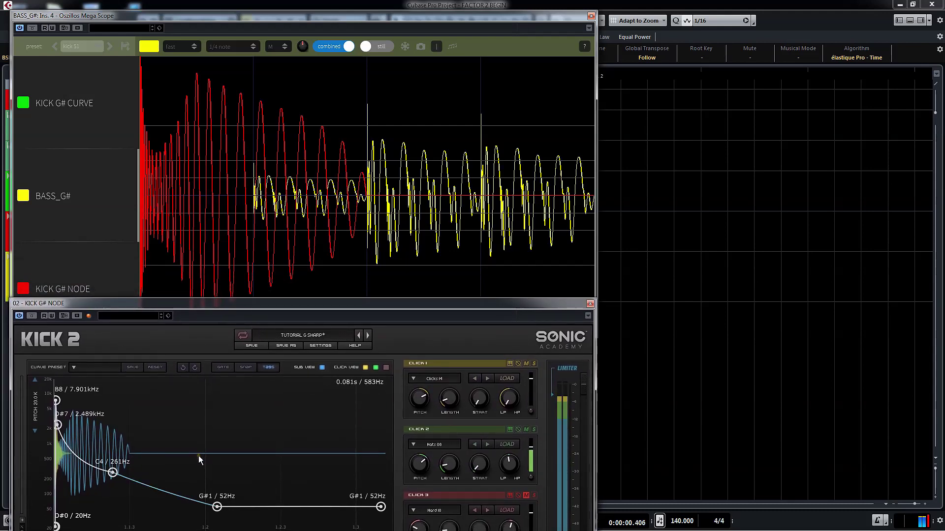
{"action": "right_click", "coordinate": [491, 28]}
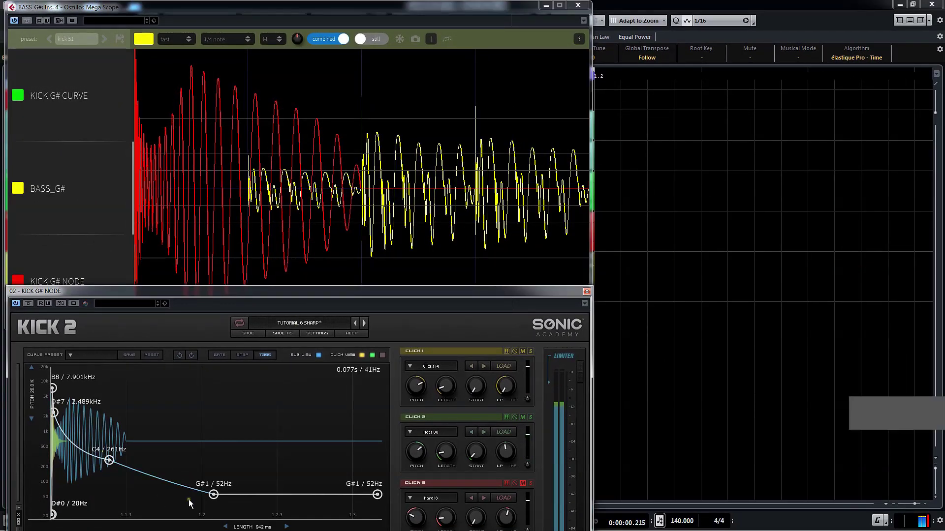
{"action": "left_click", "coordinate": [149, 476]}
{"action": "left_click_drag", "start_coordinate": [149, 478], "coordinate": [146, 481]}
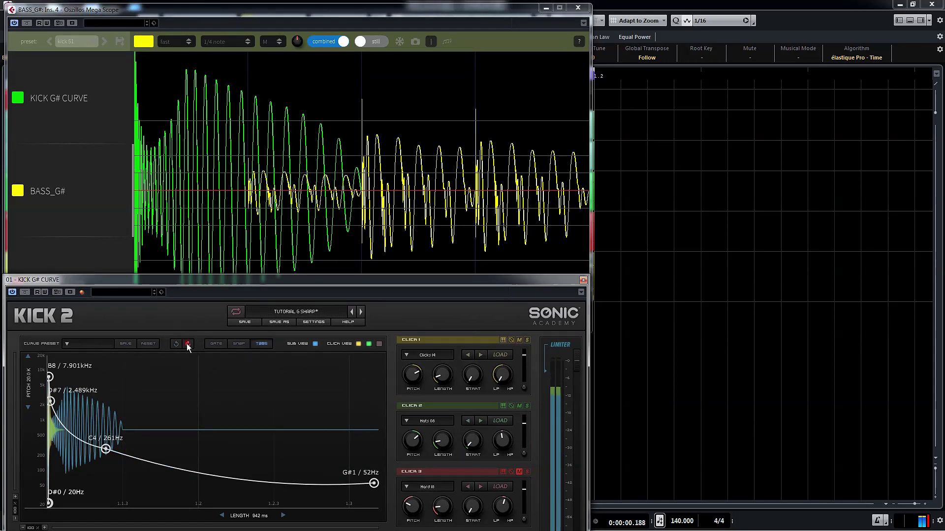
Step: A/B the kick before and after the pitch-curve alignment using Kick 2's undo and redo
{"action": "left_click", "coordinate": [187, 344]}
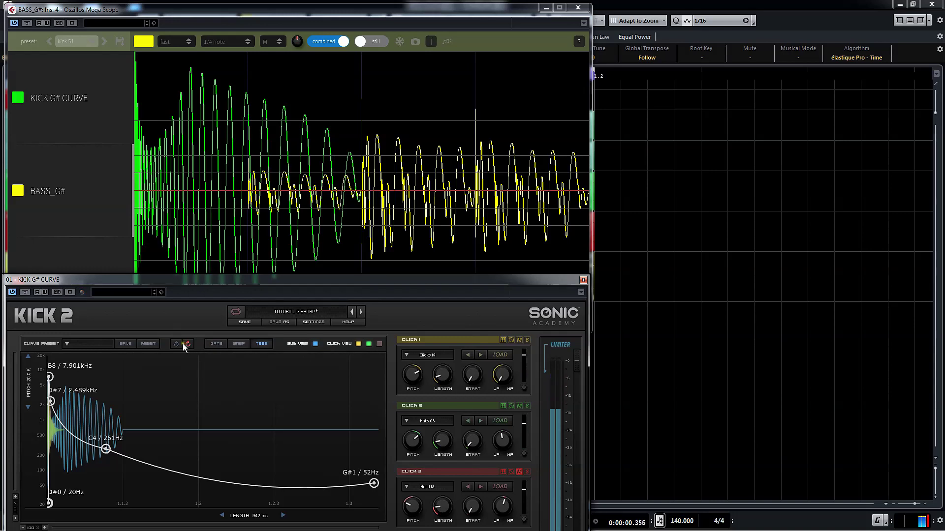
{"action": "left_click", "coordinate": [180, 344]}
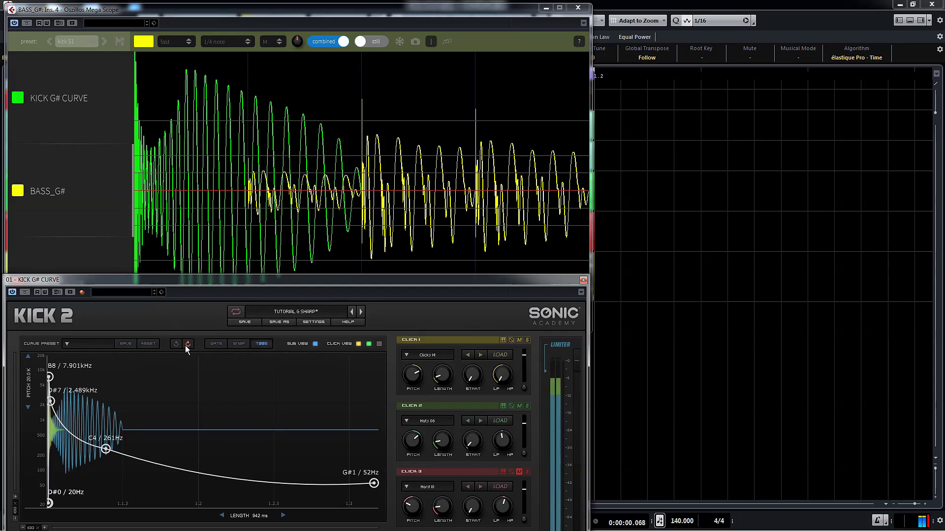
{"action": "left_click", "coordinate": [186, 345]}
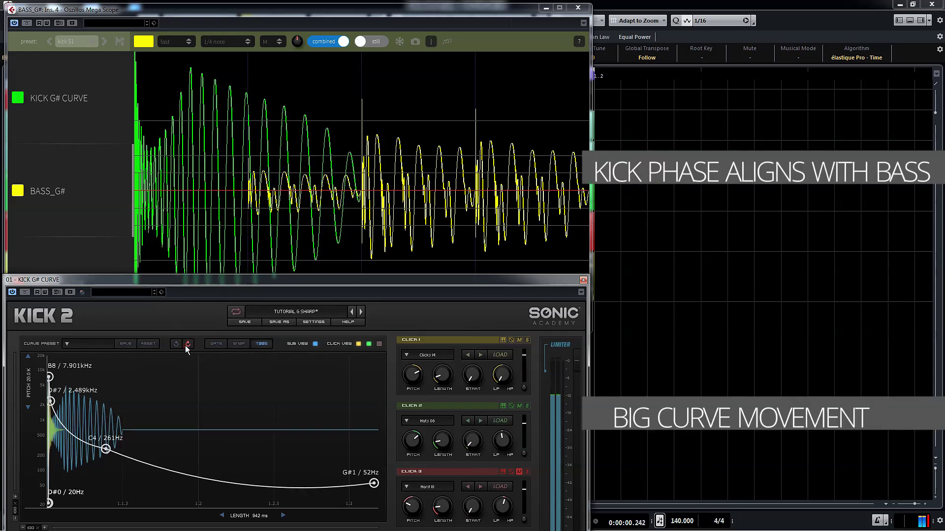
{"action": "left_click", "coordinate": [179, 344]}
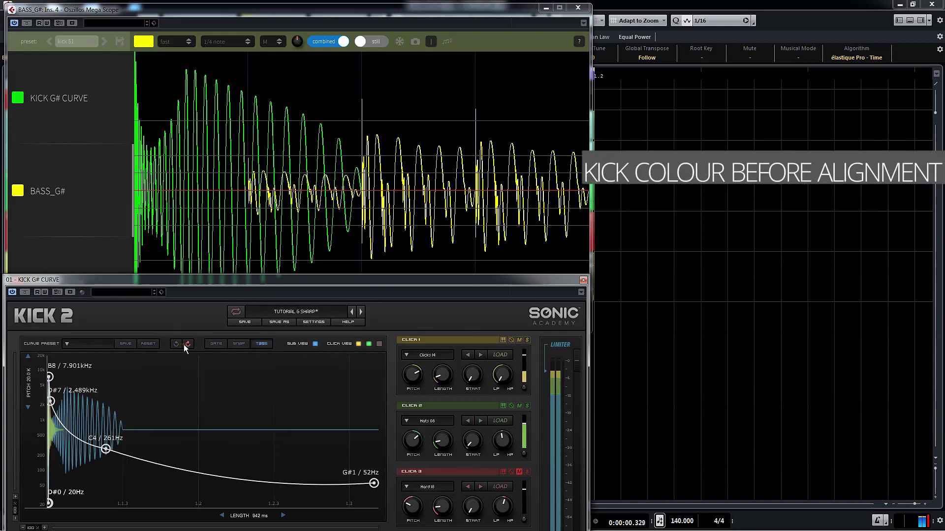
{"action": "left_click", "coordinate": [187, 345]}
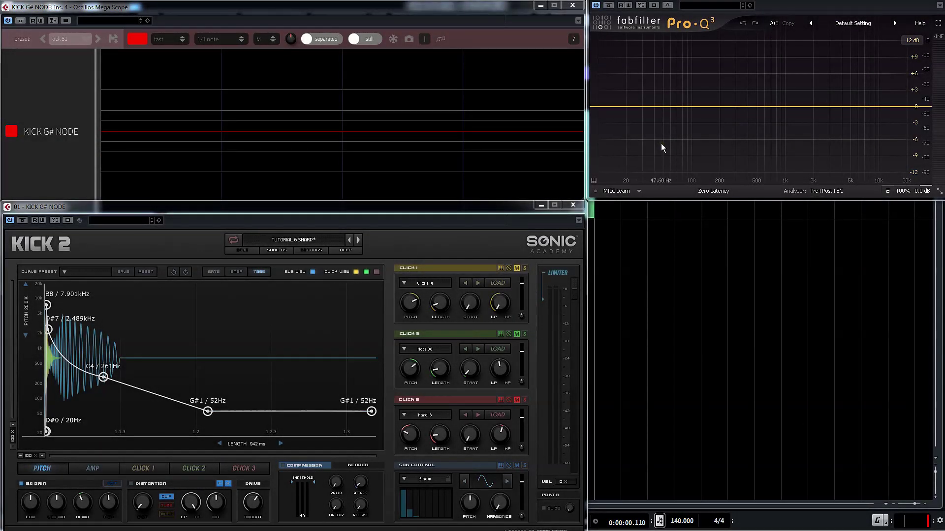
Step: Add Pro-Q 3 bands on the kick: a boost near 3.36 kHz and a -1.97 dB cut near 240 Hz
{"action": "left_click_drag", "start_coordinate": [818, 108], "coordinate": [836, 99]}
{"action": "left_click_drag", "start_coordinate": [727, 107], "coordinate": [773, 98]}
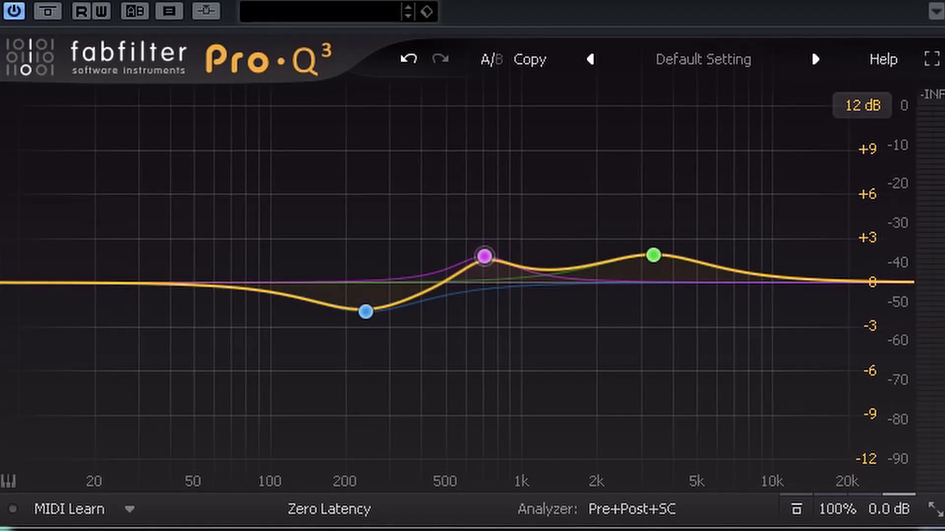
{"action": "mouse_move", "coordinate": [654, 250]}
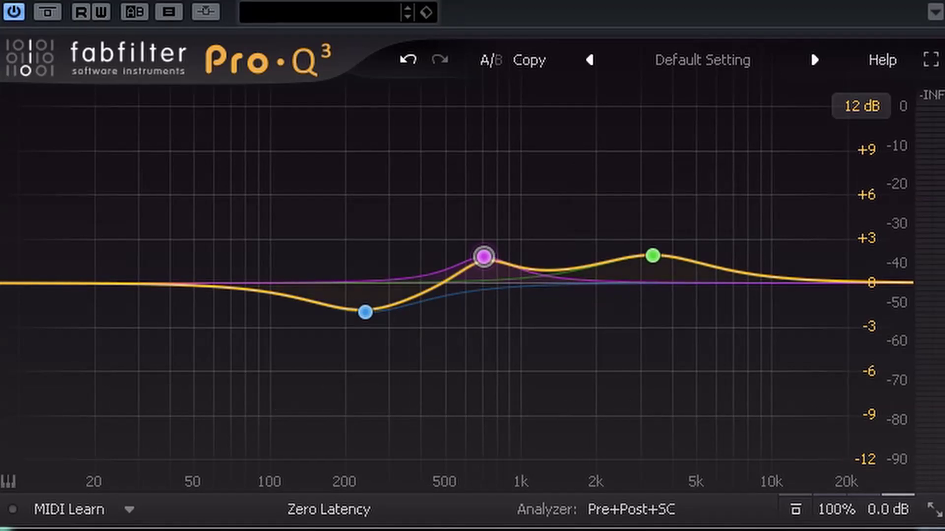
{"action": "mouse_move", "coordinate": [424, 234]}
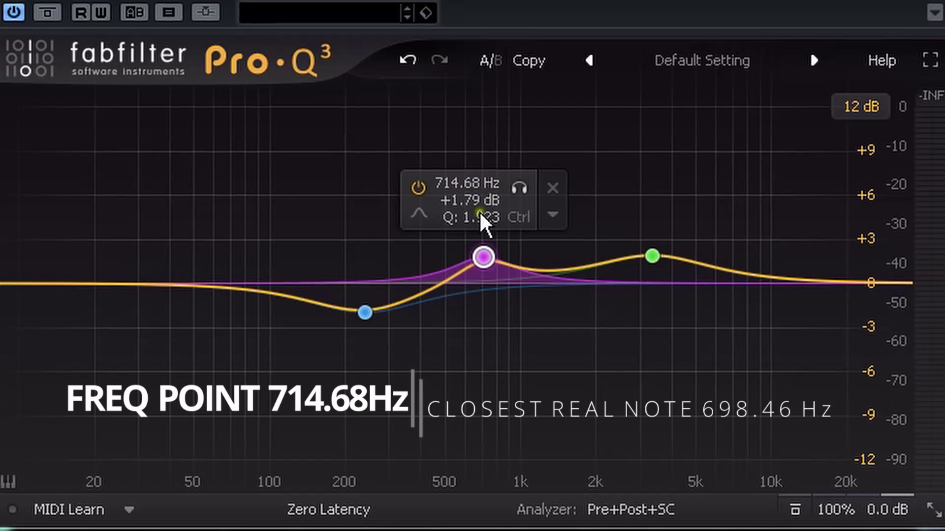
{"action": "mouse_move", "coordinate": [364, 315]}
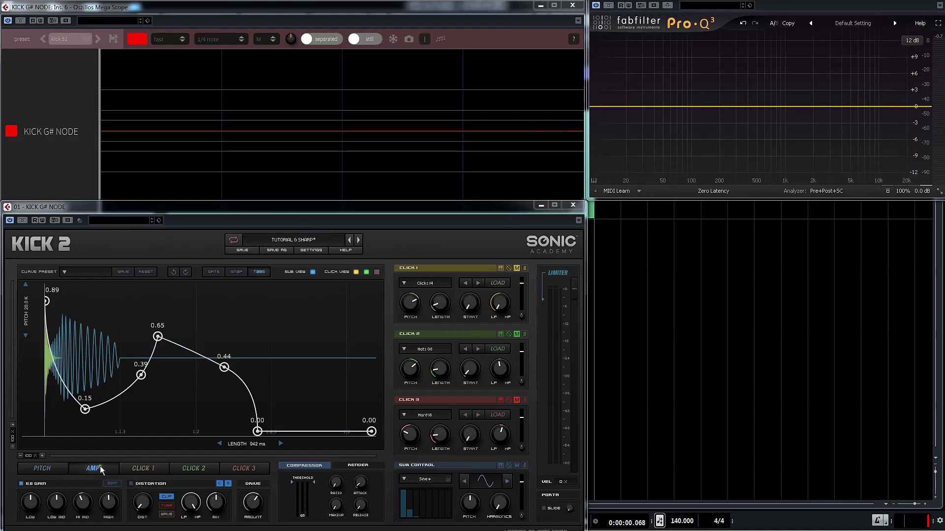
Step: Add a narrow high-Q Pro-Q 3 band on the kick and pull it down into a notch near 169 Hz
{"action": "left_click", "coordinate": [49, 468]}
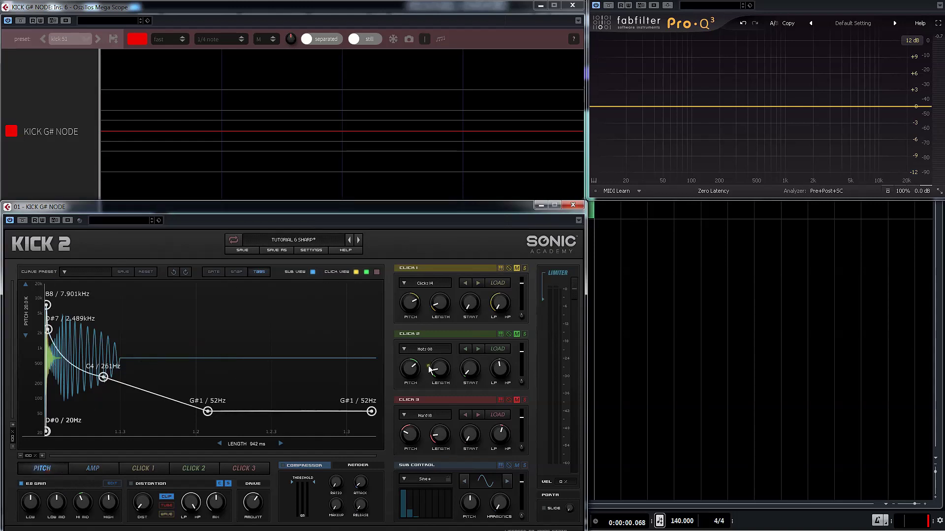
{"action": "left_click", "coordinate": [102, 467]}
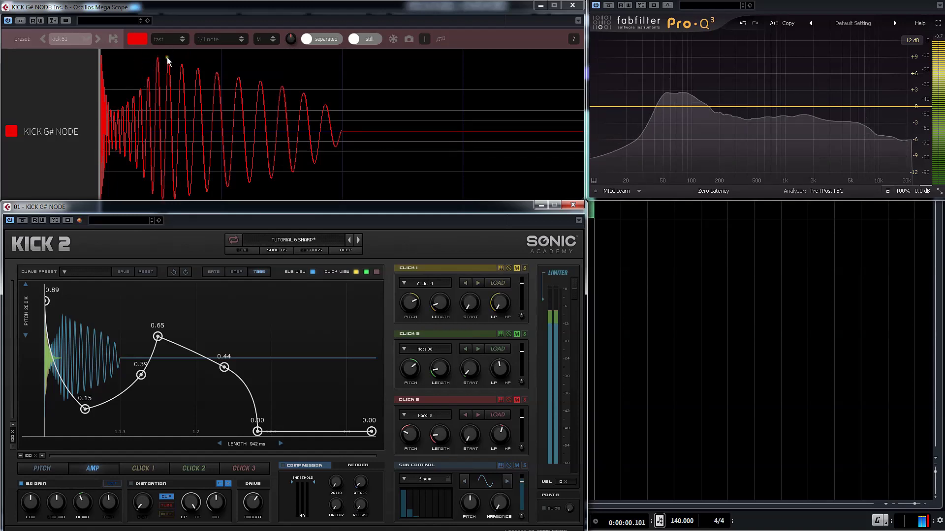
{"action": "left_click_drag", "start_coordinate": [752, 106], "coordinate": [717, 66]}
{"action": "scroll", "coordinate": [750, 75], "scroll_direction": "up", "scroll_amount": 10}
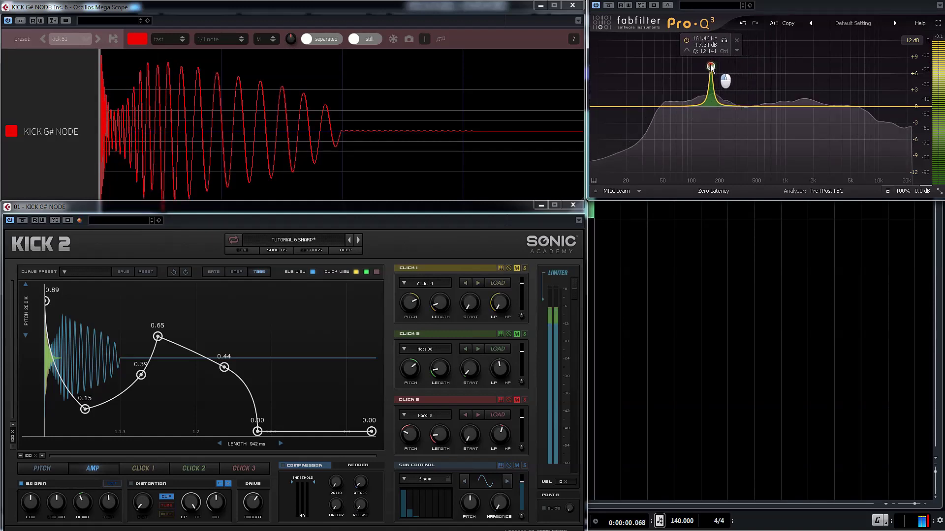
{"action": "left_click_drag", "start_coordinate": [711, 67], "coordinate": [733, 165]}
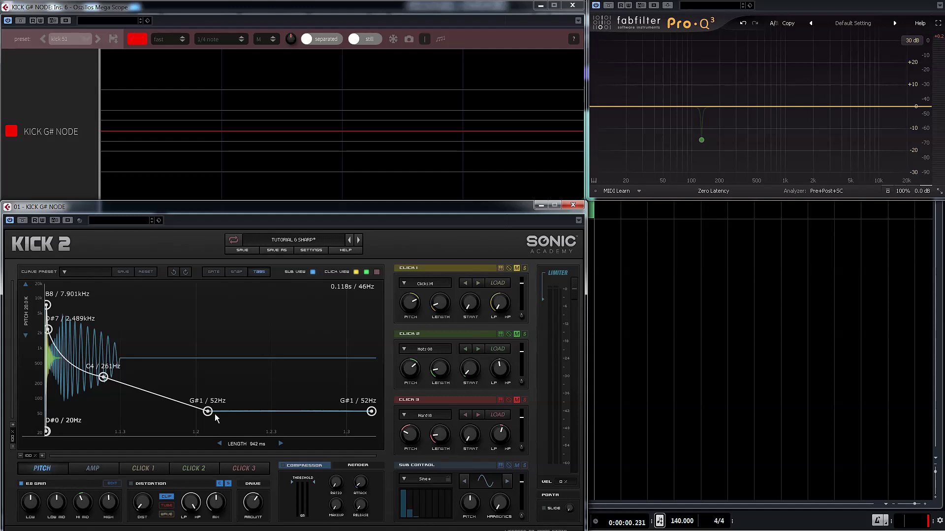
Step: Compare Kick 2's AMP and PITCH envelopes, ending on the 942 ms amp envelope
{"action": "left_click", "coordinate": [92, 469]}
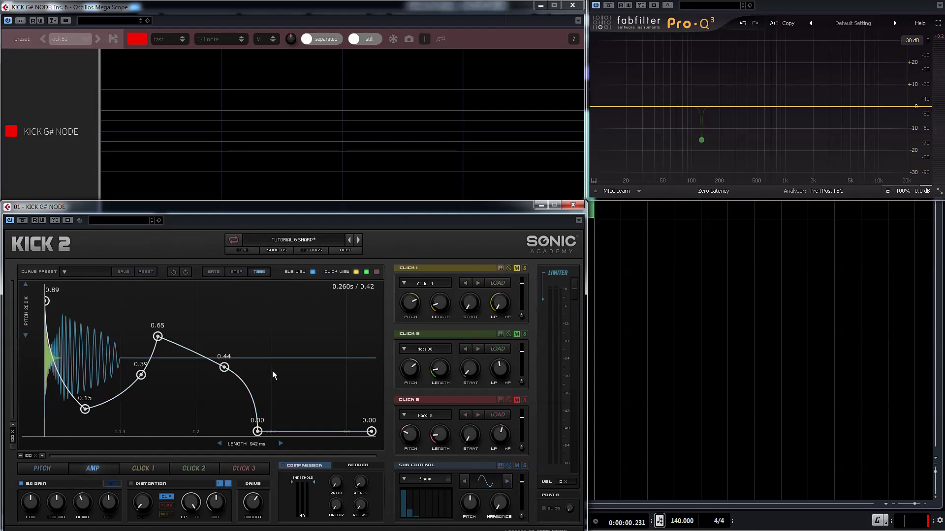
{"action": "left_click", "coordinate": [52, 467]}
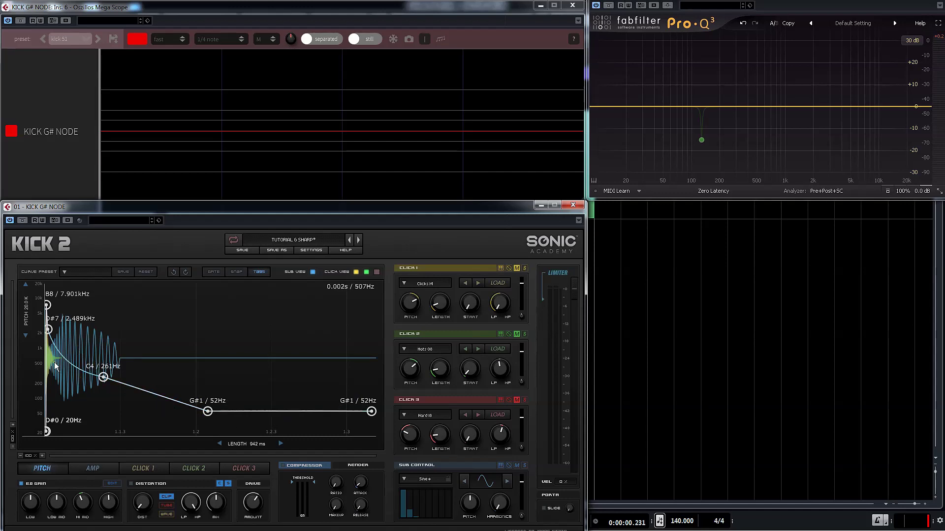
{"action": "left_click", "coordinate": [96, 468]}
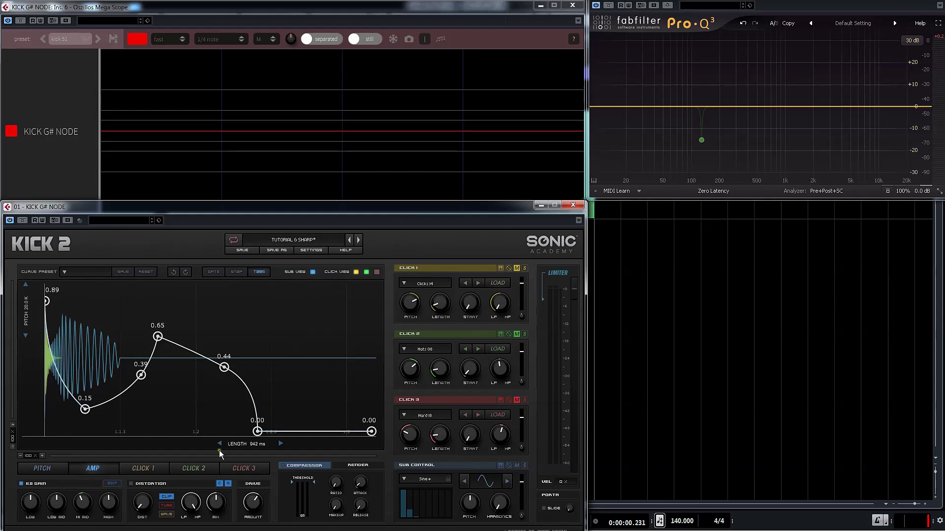
{"action": "key", "text": "ctrl+z"}
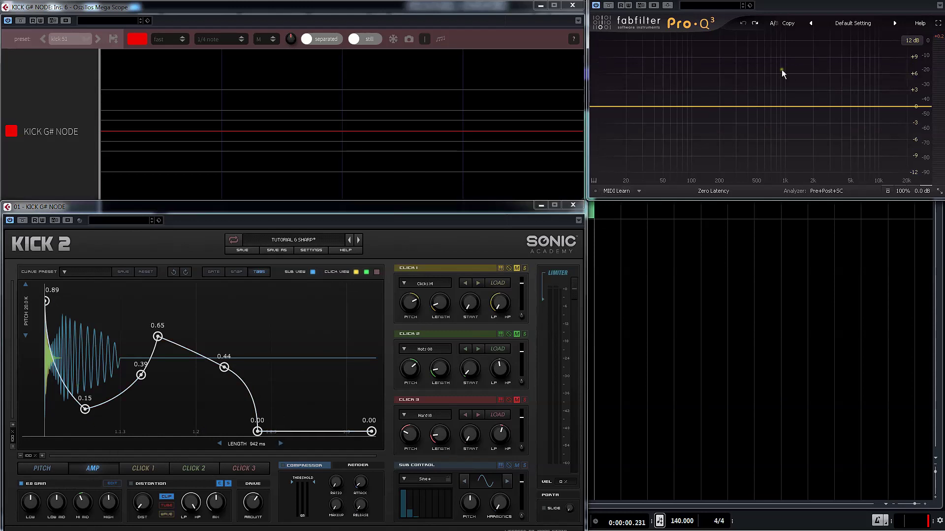